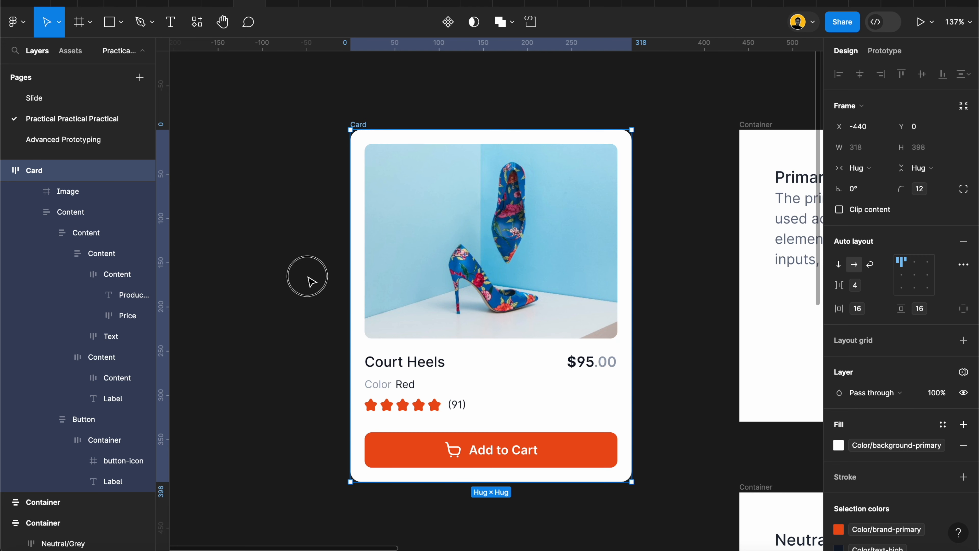
Open the local variables table and reposition its window over the canvas
{"action": "left_click", "coordinate": [314, 278]}
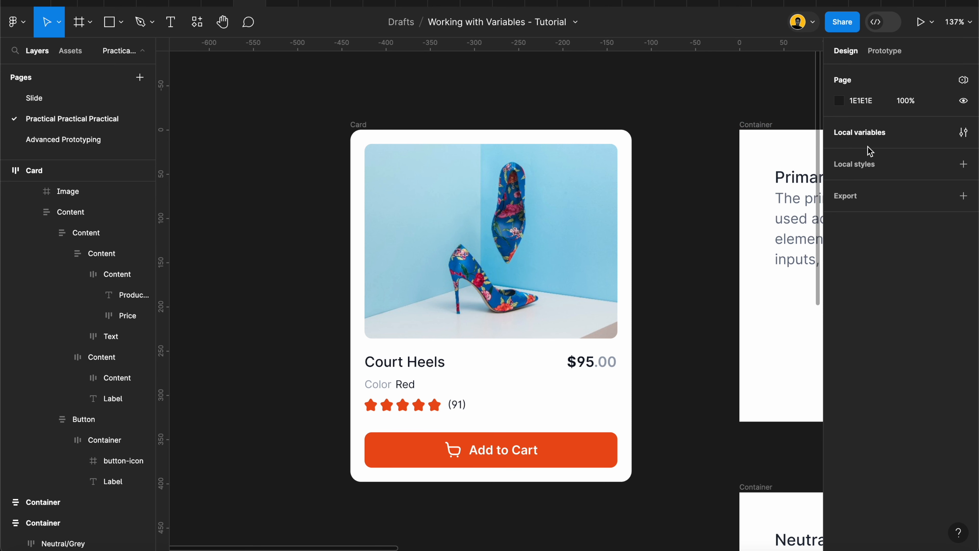
{"action": "left_click", "coordinate": [963, 133]}
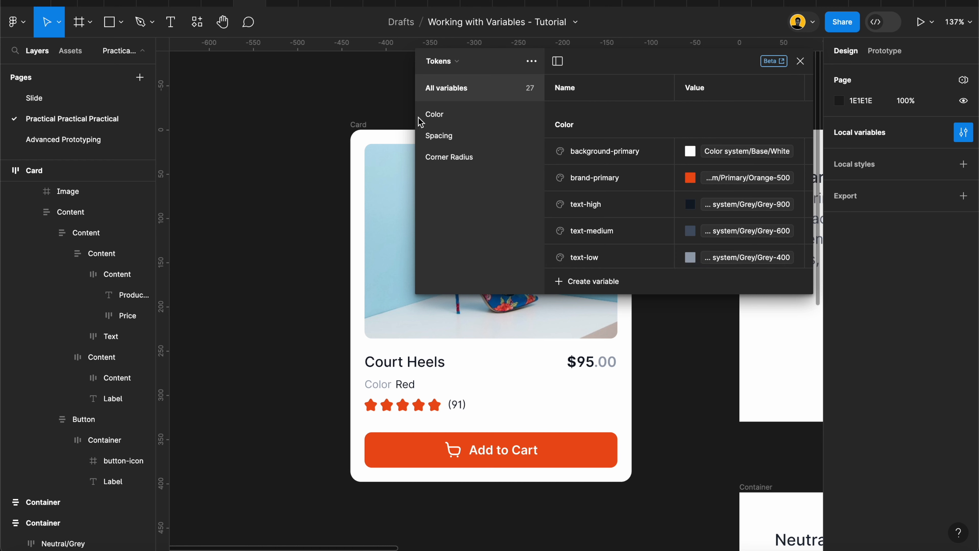
{"action": "left_click_drag", "start_coordinate": [416, 114], "coordinate": [283, 107]}
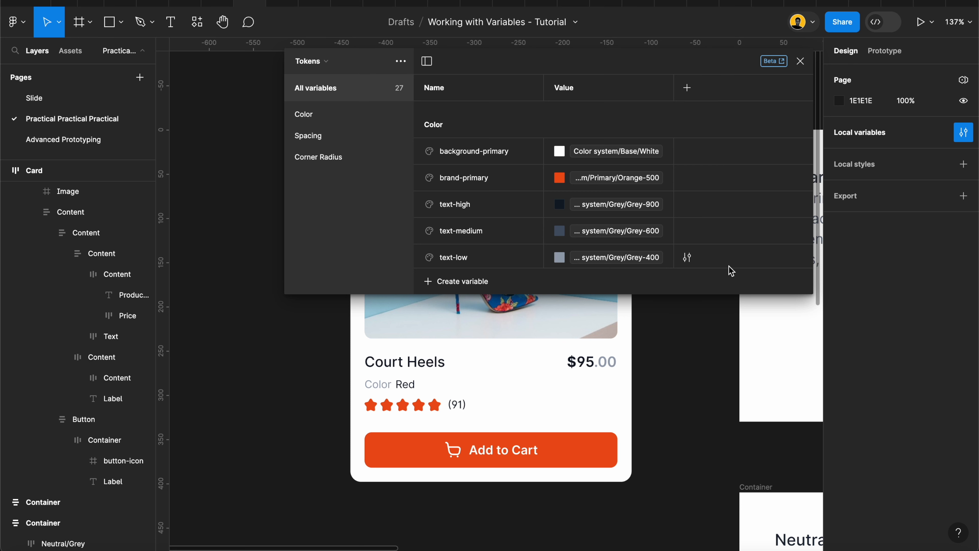
Try to add a variable mode, then move the file from Drafts into a team project to allow multiple modes
{"action": "left_click", "coordinate": [688, 88]}
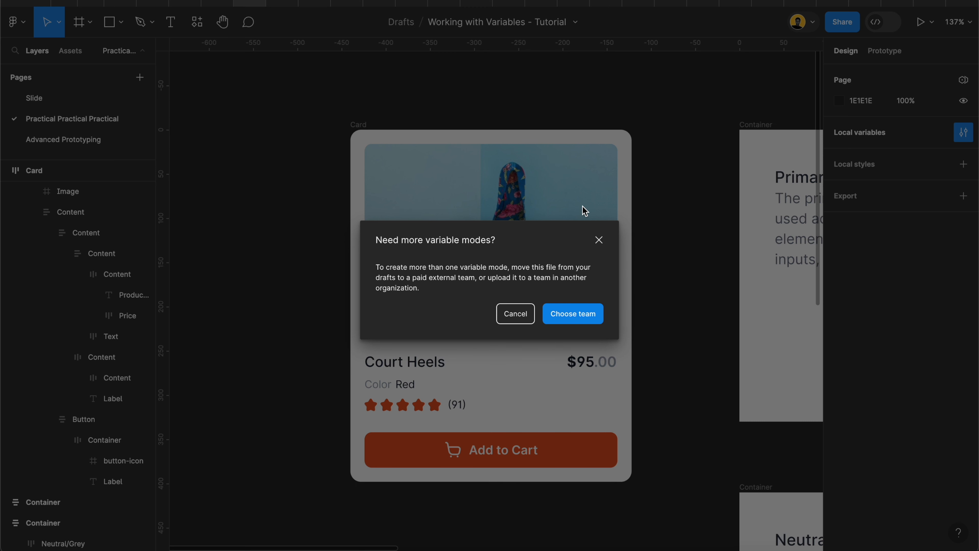
{"action": "left_click", "coordinate": [567, 316]}
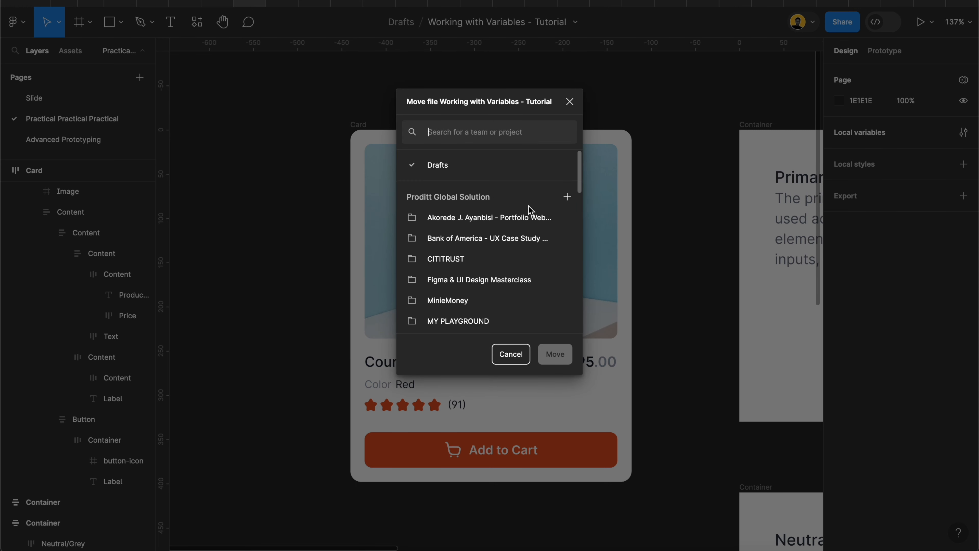
{"action": "left_click", "coordinate": [470, 220]}
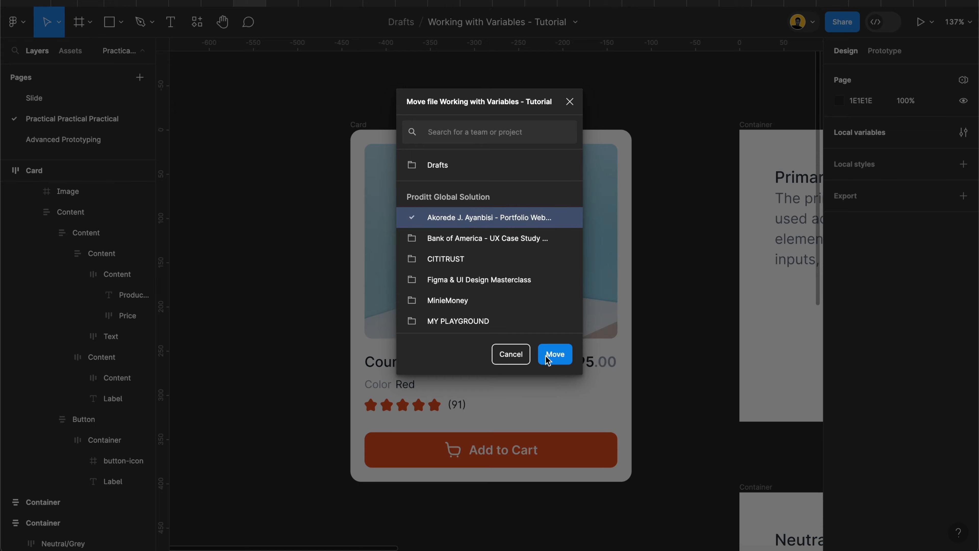
{"action": "left_click", "coordinate": [555, 354]}
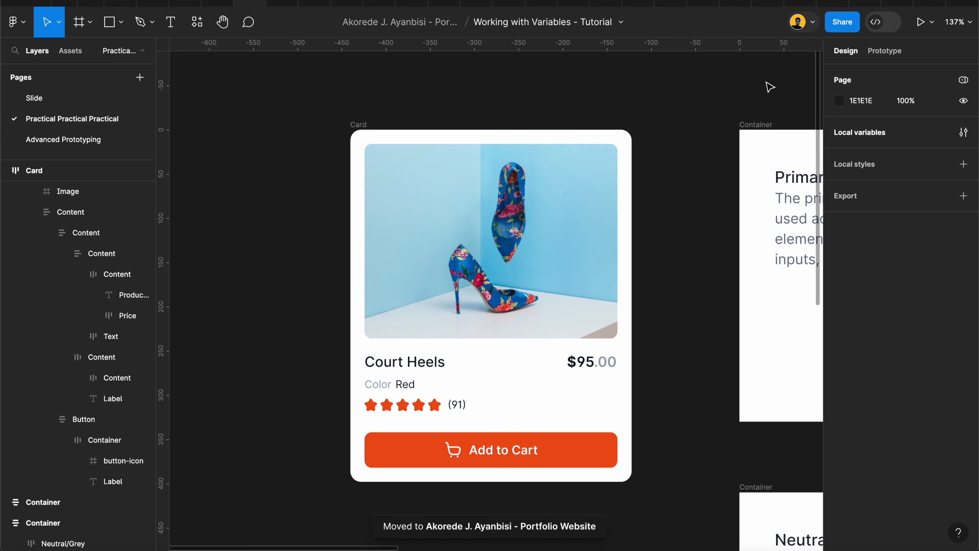
Reopen the local variables and add a second mode to the Tokens collection
{"action": "left_click", "coordinate": [963, 133]}
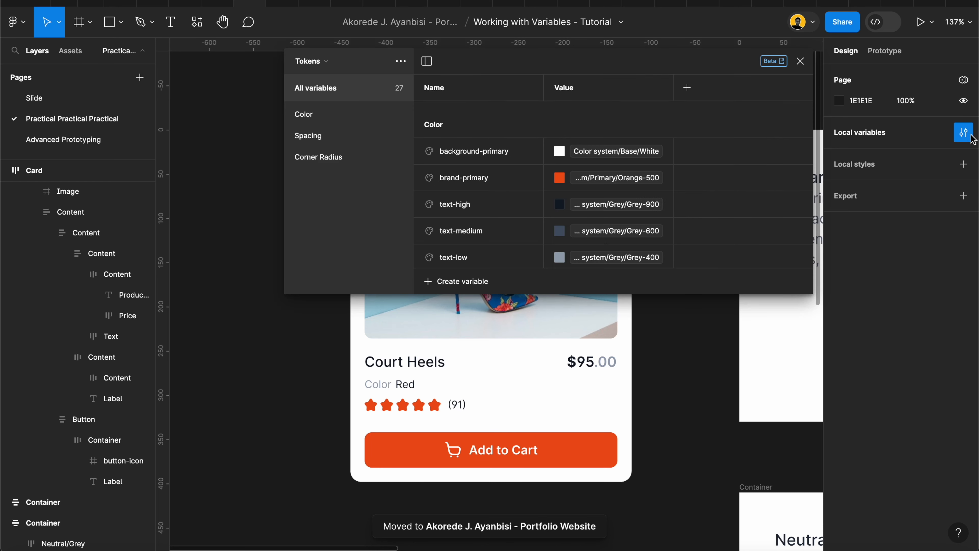
{"action": "left_click", "coordinate": [687, 88]}
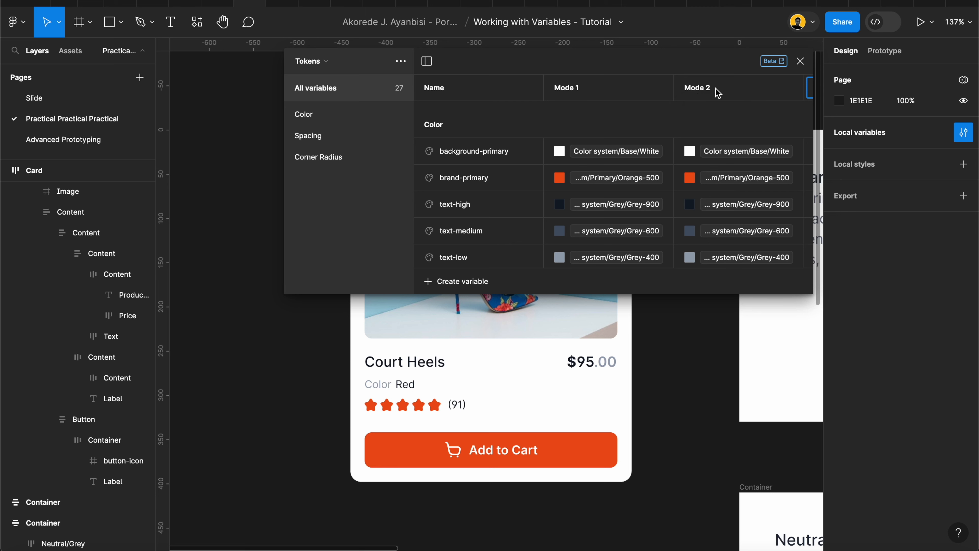
{"action": "scroll", "coordinate": [694, 116], "scroll_direction": "right", "scroll_amount": 2}
{"action": "scroll", "coordinate": [574, 96], "scroll_direction": "left", "scroll_amount": 2}
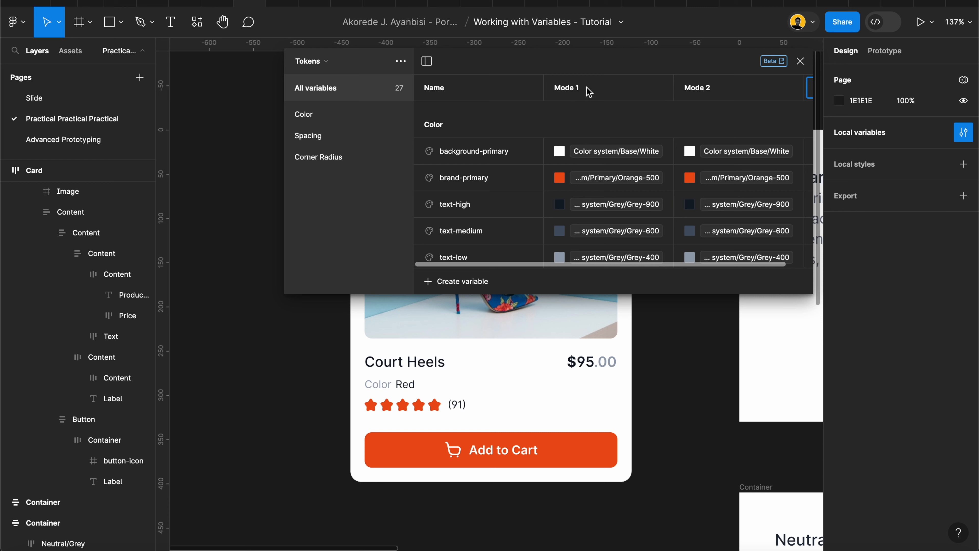
Rename the two variable modes Light and Dark
{"action": "double_click", "coordinate": [586, 92]}
{"action": "type", "text": "Light"}
{"action": "key", "text": "Return"}
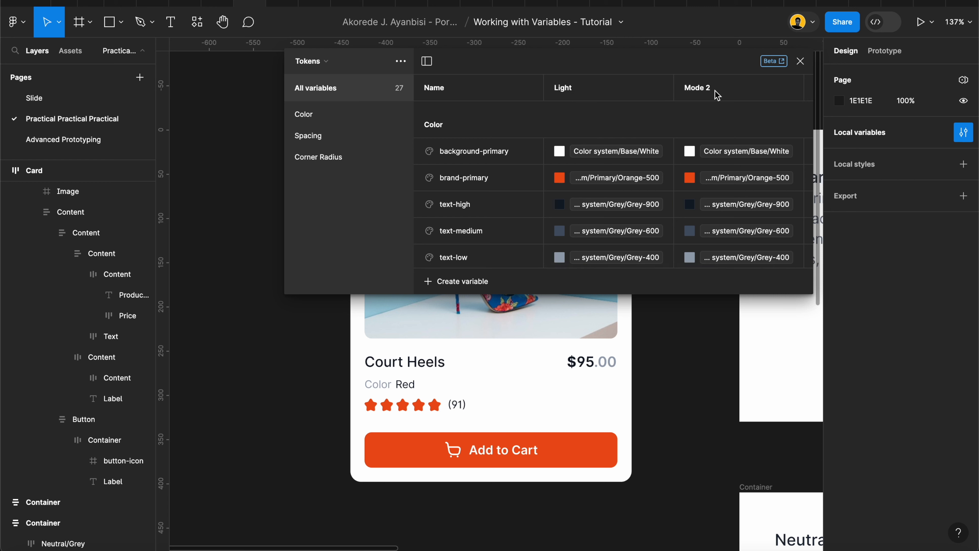
{"action": "double_click", "coordinate": [716, 95]}
{"action": "type", "text": "Dark"}
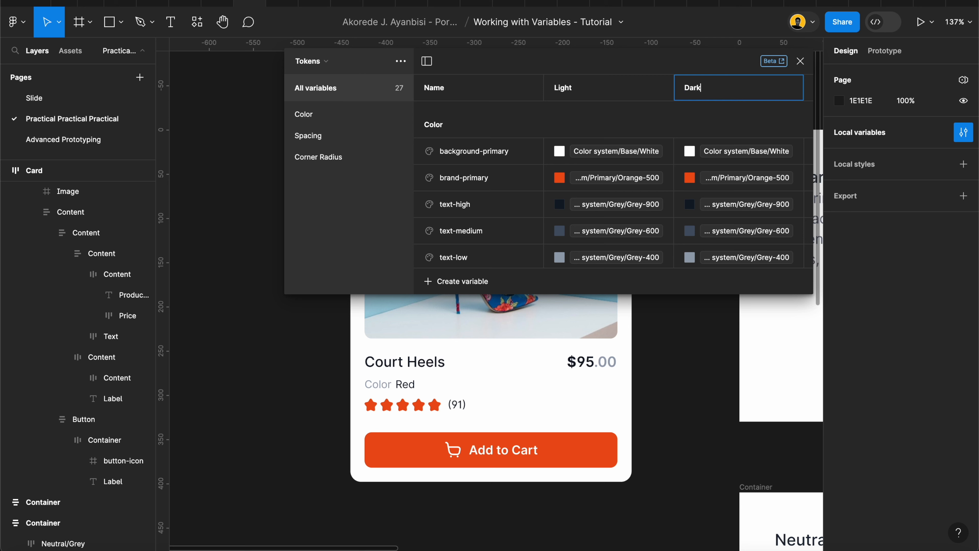
{"action": "key", "text": "Return"}
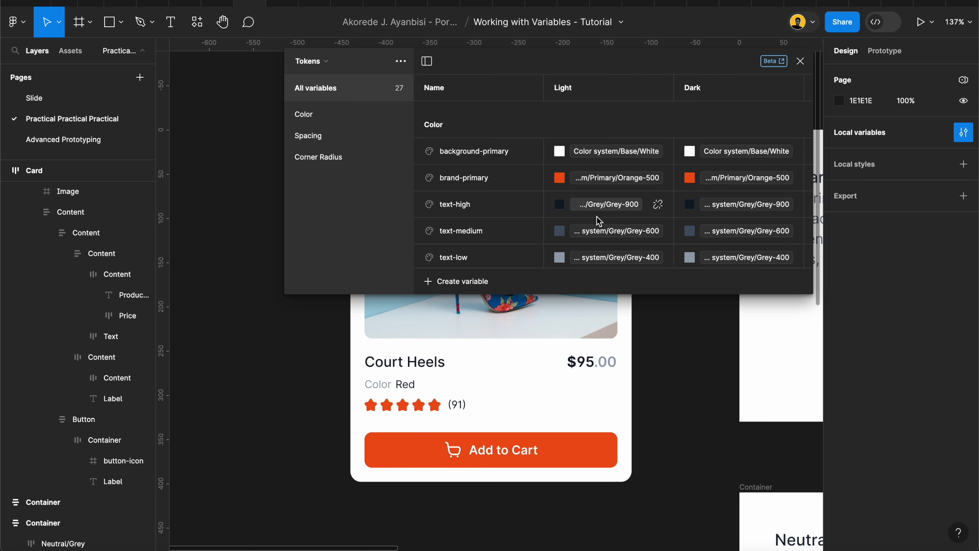
{"action": "scroll", "coordinate": [597, 236], "scroll_direction": "down", "scroll_amount": 3}
{"action": "scroll", "coordinate": [599, 238], "scroll_direction": "up", "scroll_amount": 3}
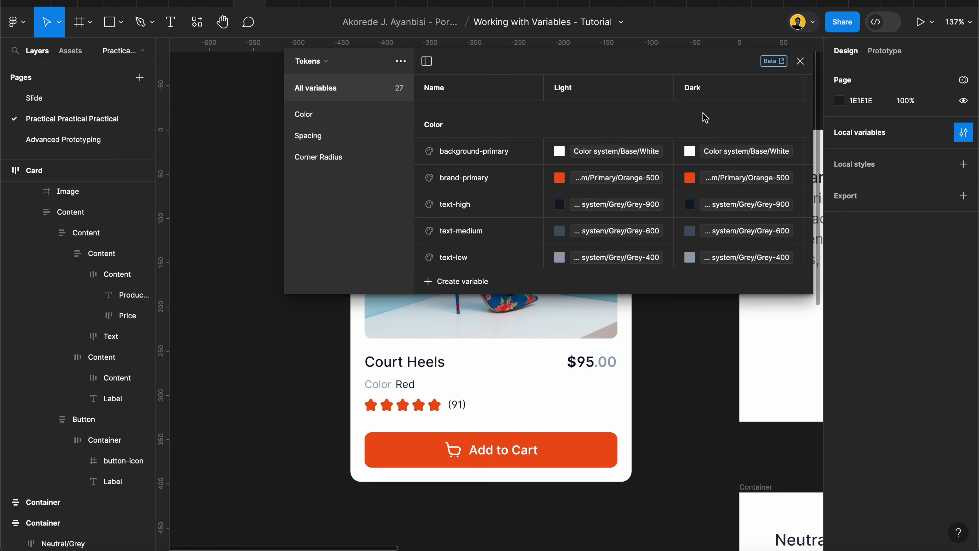
{"action": "scroll", "coordinate": [714, 121], "scroll_direction": "down", "scroll_amount": 4}
{"action": "scroll", "coordinate": [714, 121], "scroll_direction": "up", "scroll_amount": 4}
{"action": "left_click", "coordinate": [342, 70]}
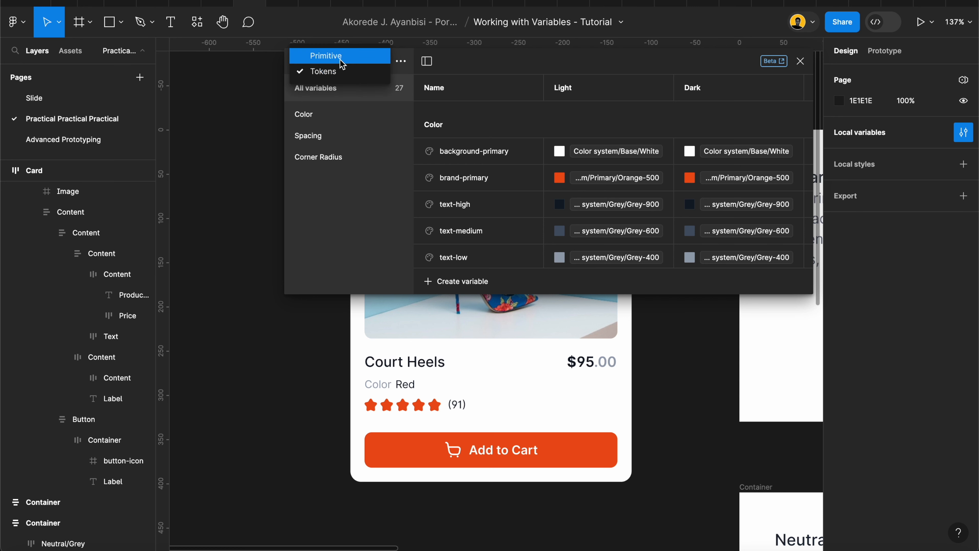
{"action": "left_click", "coordinate": [464, 120]}
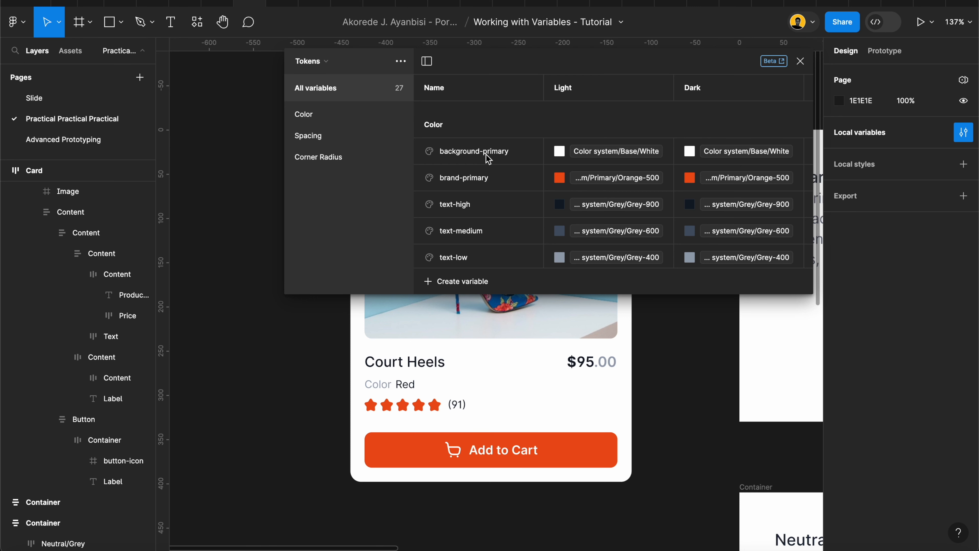
Set background-primary's Dark mode value to Color system/Grey/Grey-900
{"action": "scroll", "coordinate": [507, 354], "scroll_direction": "right", "scroll_amount": 3}
{"action": "scroll", "coordinate": [506, 354], "scroll_direction": "up", "scroll_amount": 1}
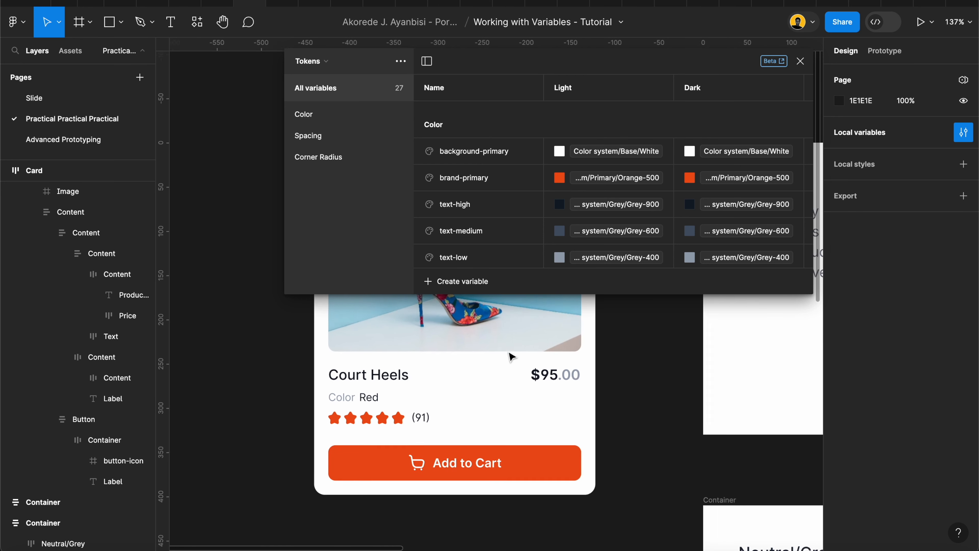
{"action": "mouse_move", "coordinate": [285, 195]}
{"action": "left_mouse_down"}
{"action": "mouse_move", "coordinate": [426, 197]}
{"action": "mouse_move", "coordinate": [302, 197]}
{"action": "left_mouse_up"}
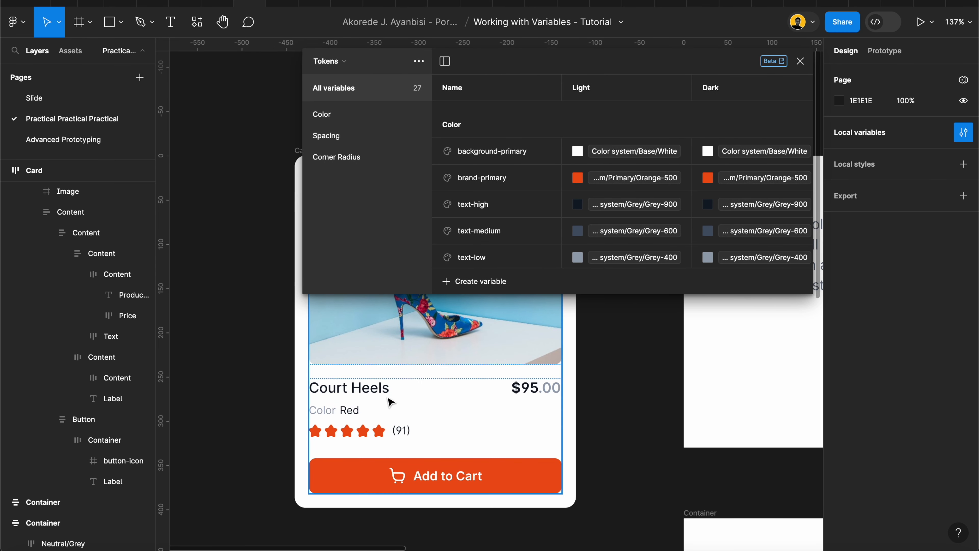
{"action": "scroll", "coordinate": [388, 400], "scroll_direction": "down", "scroll_amount": 5}
{"action": "scroll", "coordinate": [388, 400], "scroll_direction": "up", "scroll_amount": 2}
{"action": "scroll", "coordinate": [389, 400], "scroll_direction": "left", "scroll_amount": 2}
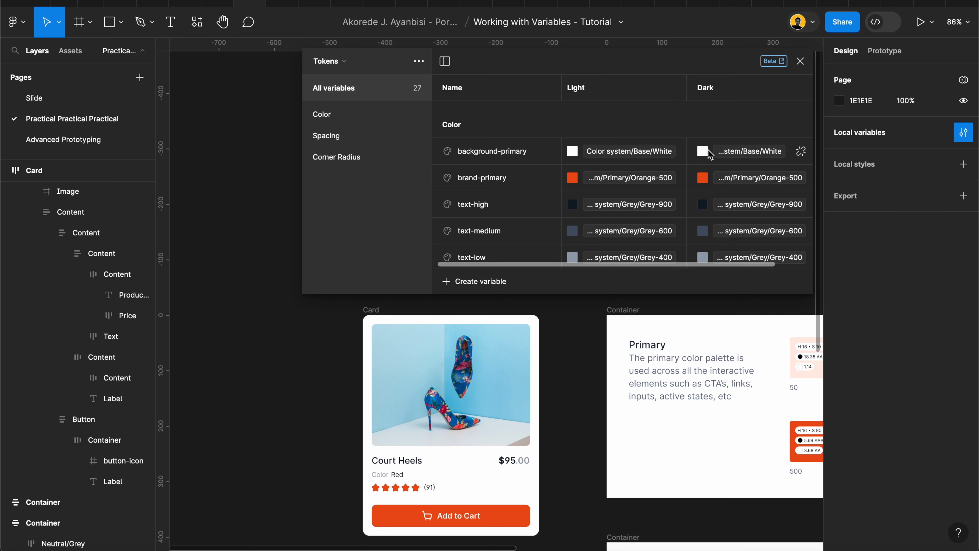
{"action": "left_click", "coordinate": [700, 153]}
{"action": "scroll", "coordinate": [758, 319], "scroll_direction": "up", "scroll_amount": 1}
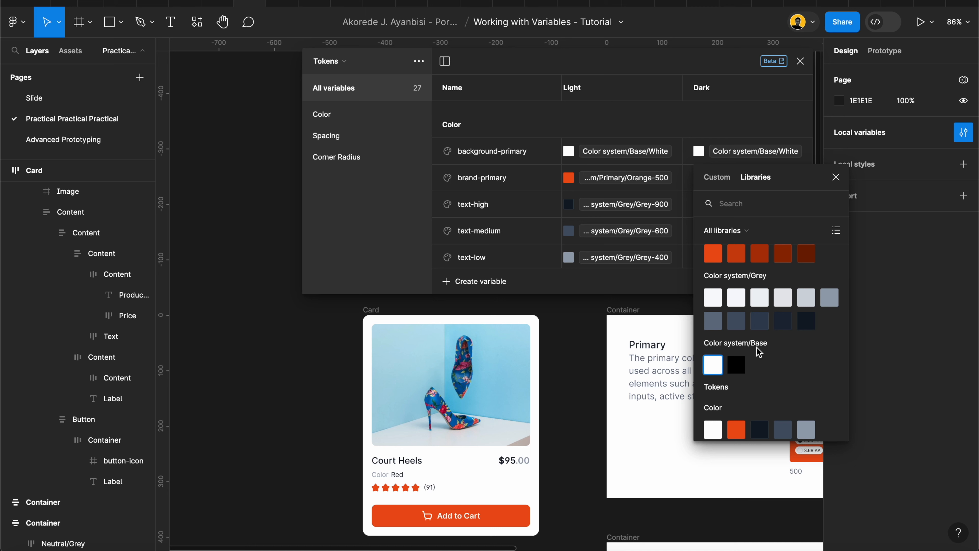
{"action": "left_click", "coordinate": [807, 324]}
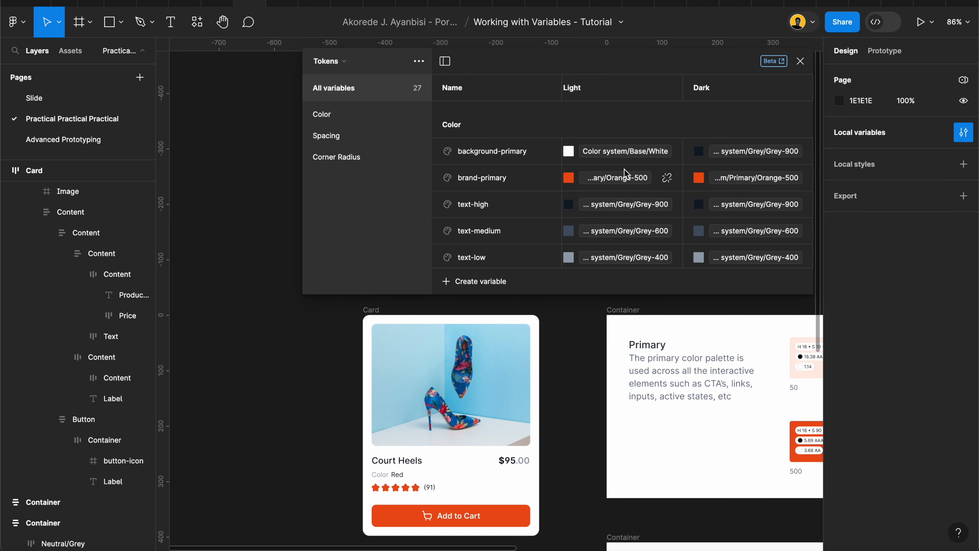
Set brand-primary's Dark value to Primary/Orange-300 and text-high's Dark value to Color system/Base/White
{"action": "left_click", "coordinate": [699, 180]}
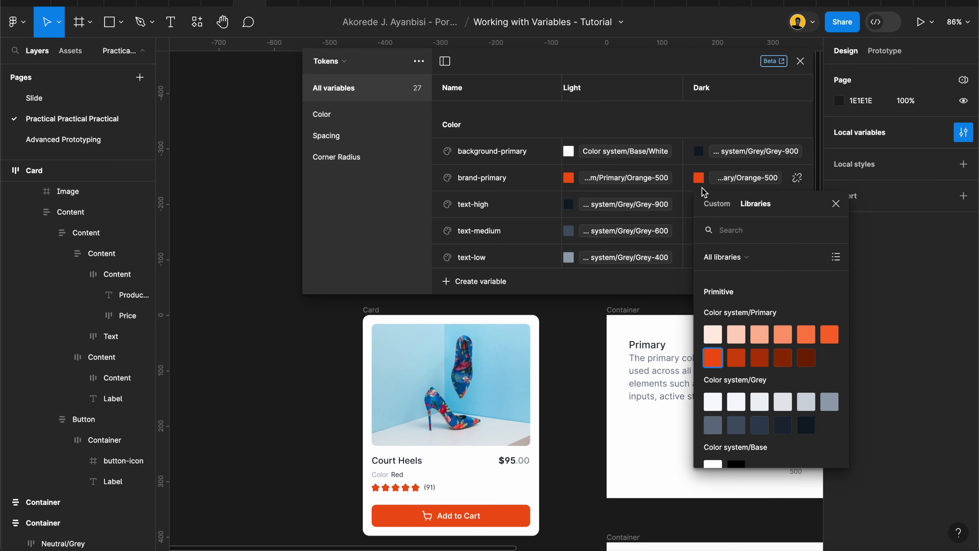
{"action": "left_click", "coordinate": [807, 336]}
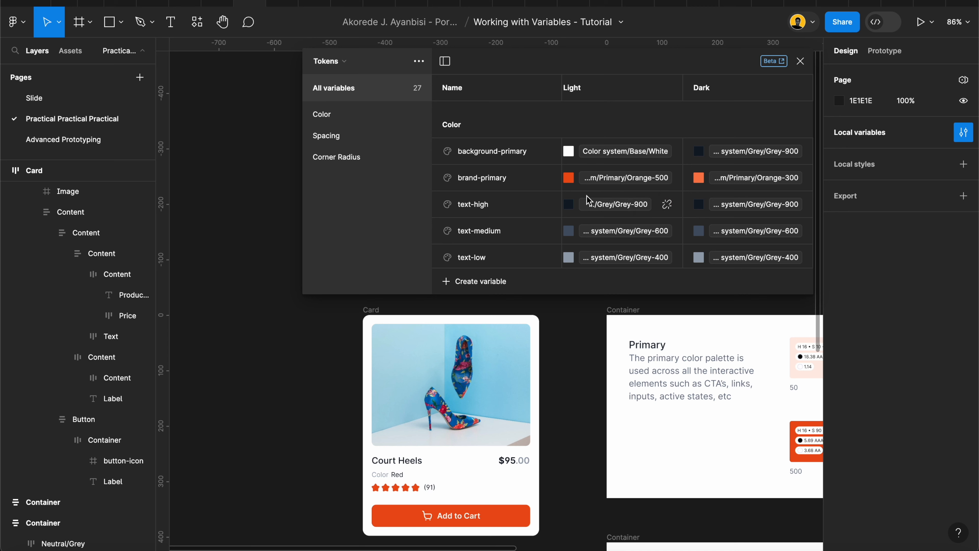
{"action": "left_click", "coordinate": [699, 207]}
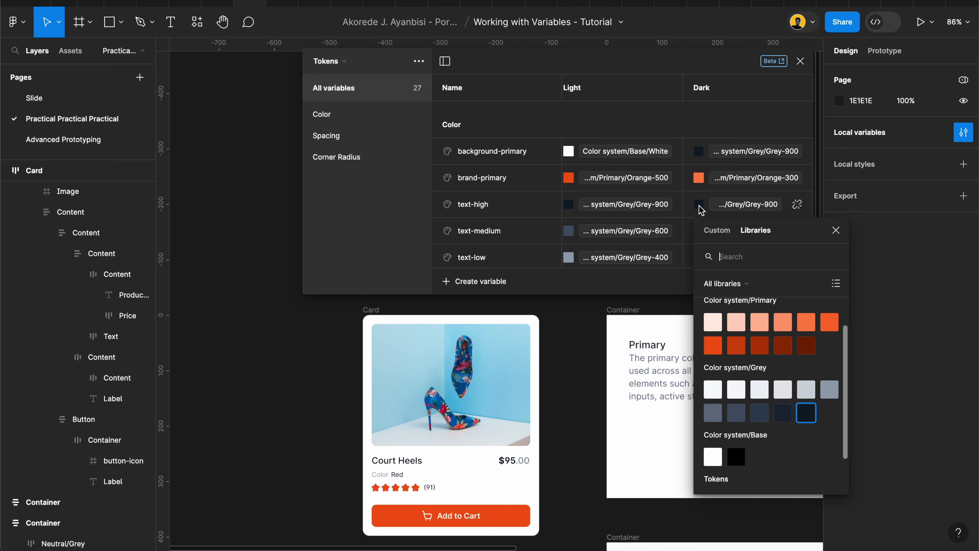
{"action": "left_click", "coordinate": [713, 457]}
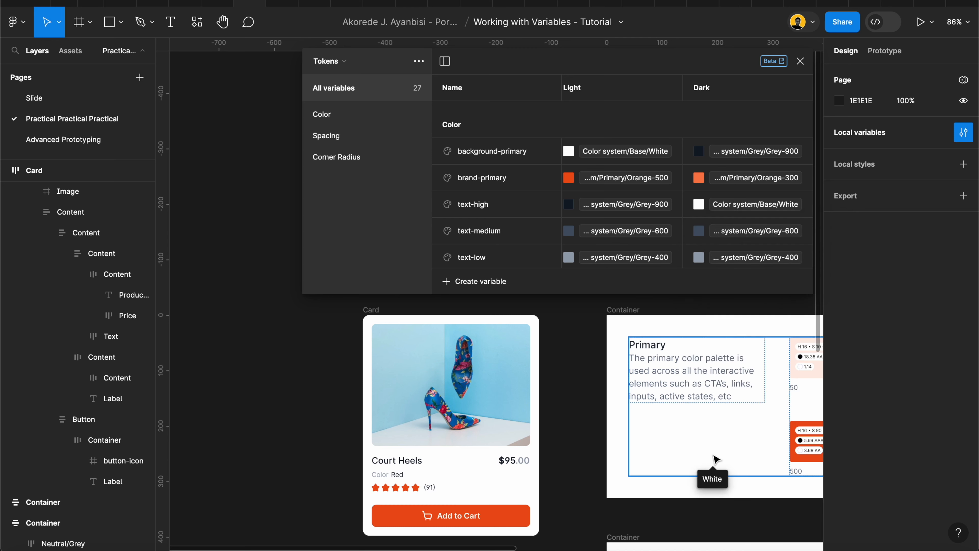
Set text-medium's Dark mode value to Color system/Grey/Grey-100
{"action": "left_click", "coordinate": [699, 230]}
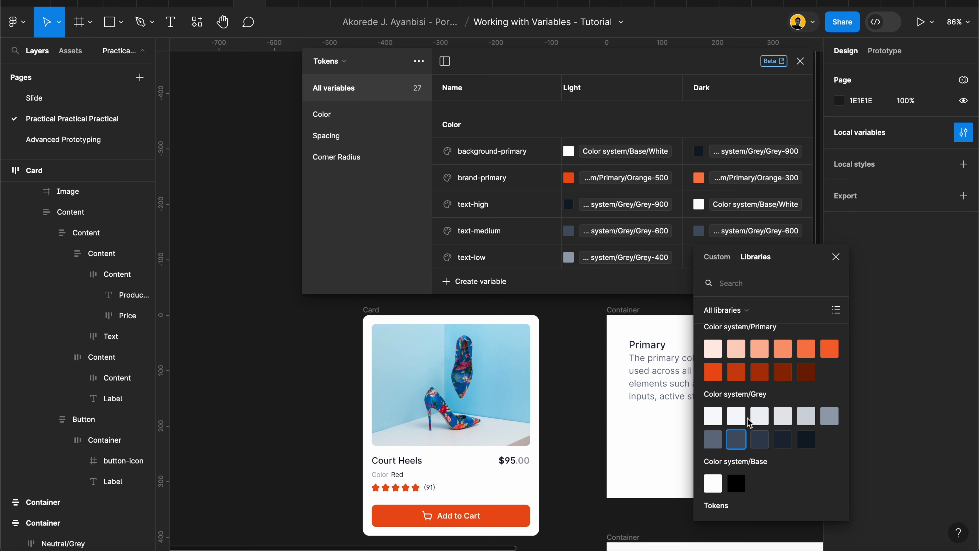
{"action": "scroll", "coordinate": [746, 424], "scroll_direction": "up", "scroll_amount": 2}
{"action": "scroll", "coordinate": [740, 426], "scroll_direction": "down", "scroll_amount": 1}
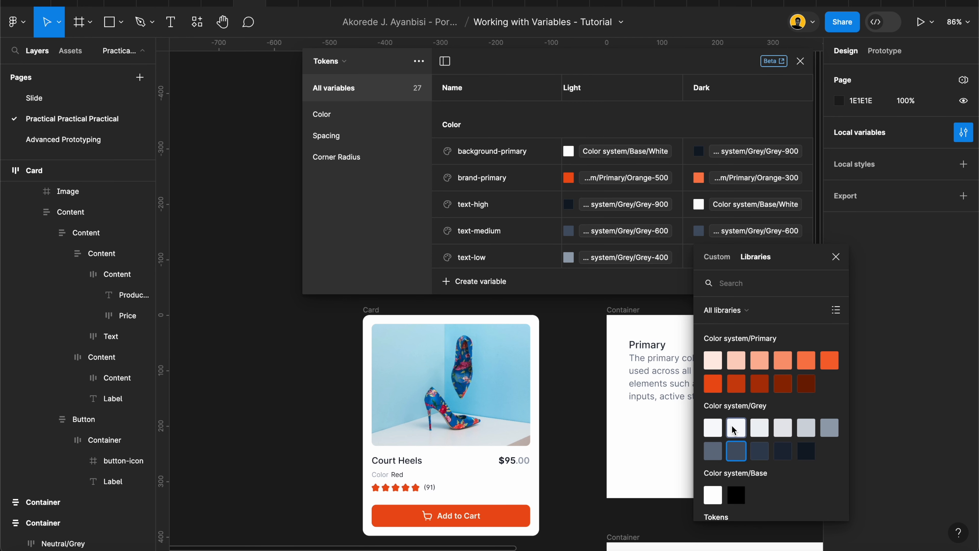
{"action": "left_click", "coordinate": [758, 427]}
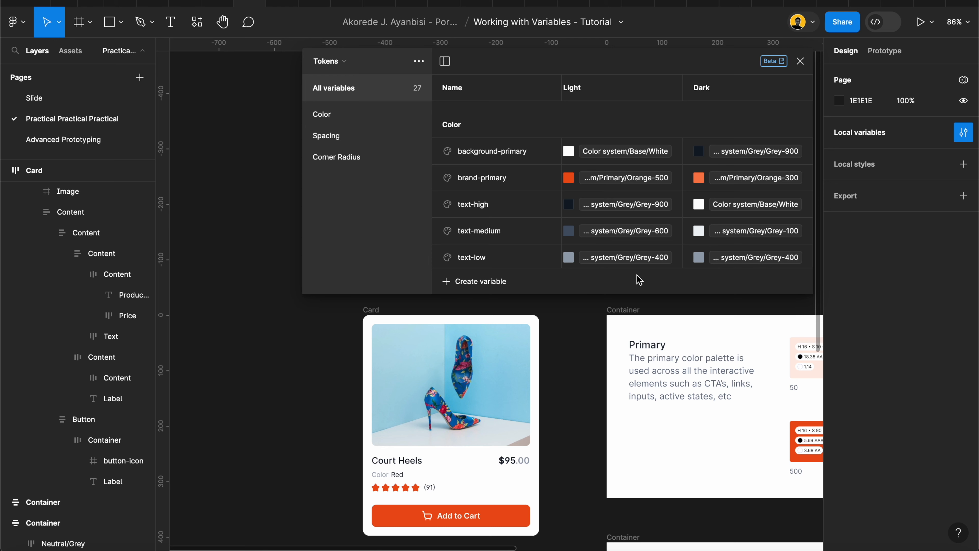
Close the variables window and move the Card frame slightly to the right
{"action": "scroll", "coordinate": [659, 231], "scroll_direction": "down", "scroll_amount": 5}
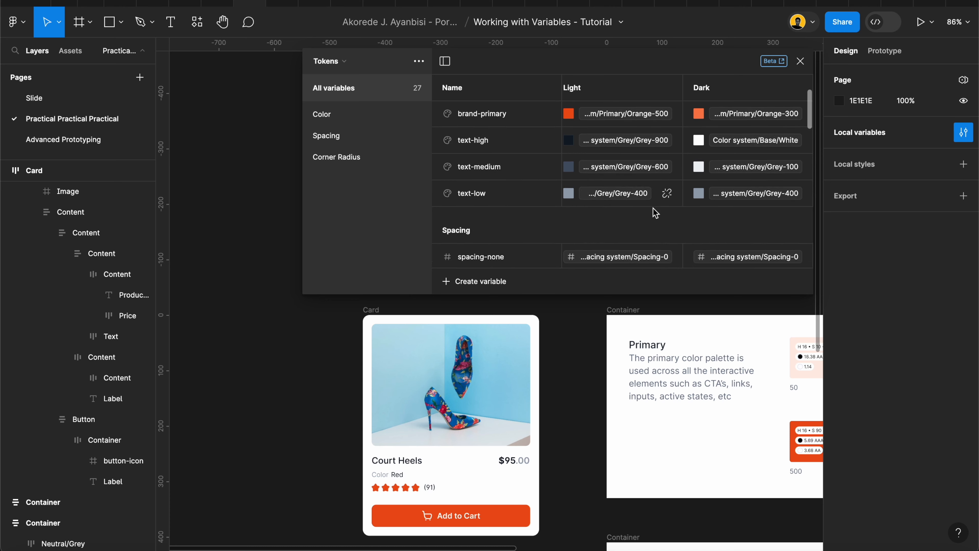
{"action": "scroll", "coordinate": [655, 212], "scroll_direction": "up", "scroll_amount": 5}
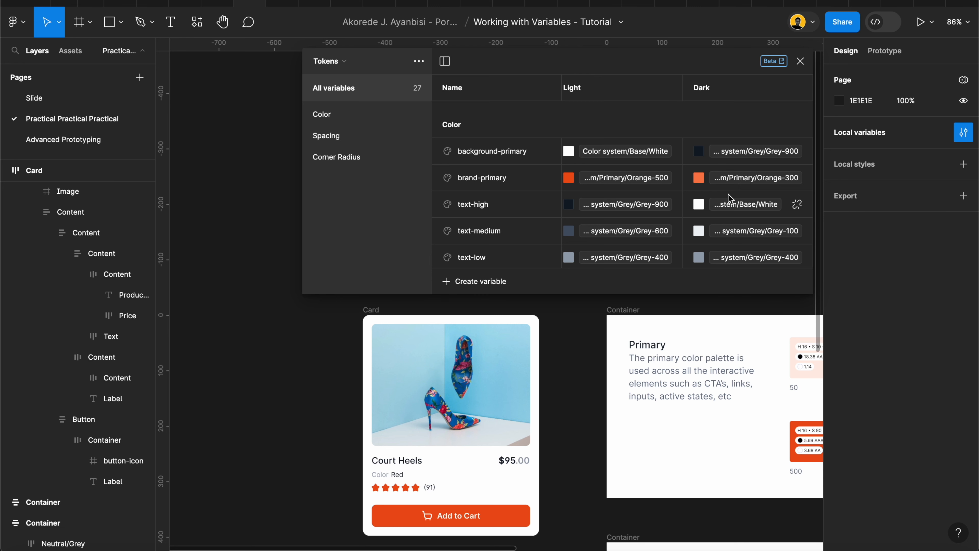
{"action": "left_click_drag", "start_coordinate": [301, 183], "coordinate": [499, 193]}
{"action": "left_click", "coordinate": [358, 176]}
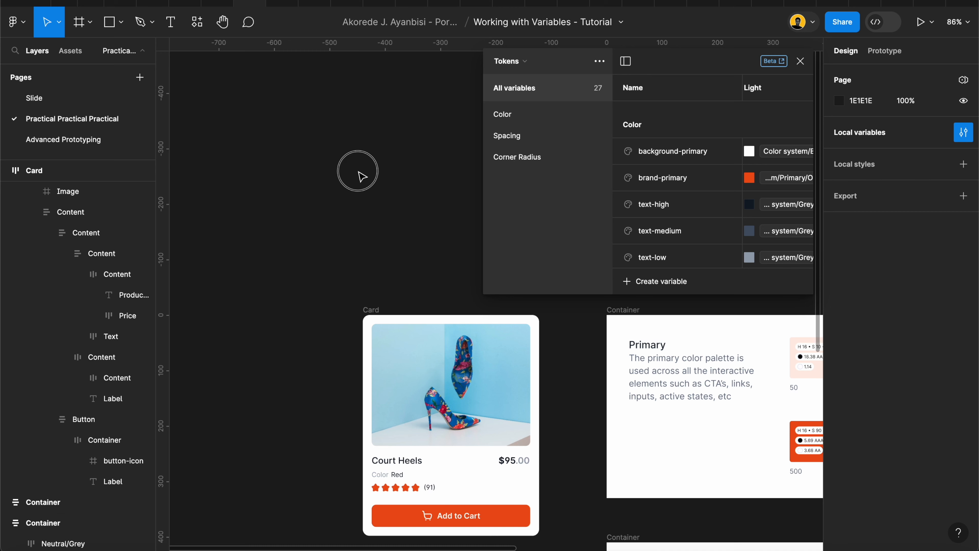
{"action": "left_click", "coordinate": [801, 61]}
{"action": "scroll", "coordinate": [509, 234], "scroll_direction": "down", "scroll_amount": 5}
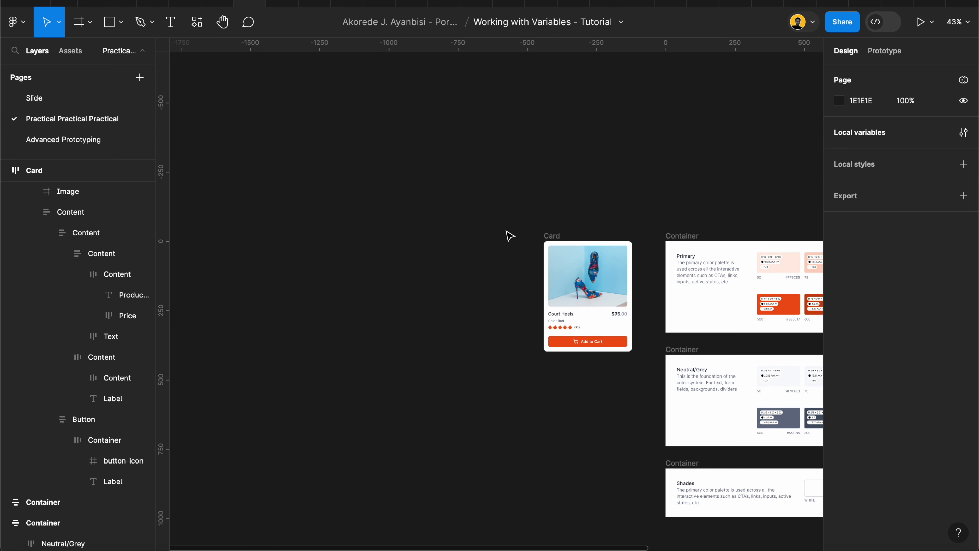
{"action": "mouse_move", "coordinate": [555, 235]}
{"action": "left_mouse_down"}
{"action": "mouse_move", "coordinate": [385, 234]}
{"action": "mouse_move", "coordinate": [562, 232]}
{"action": "left_mouse_up"}
Draw a new frame about 493 × 631 left of the Card and set its width to 400
{"action": "left_click", "coordinate": [90, 22]}
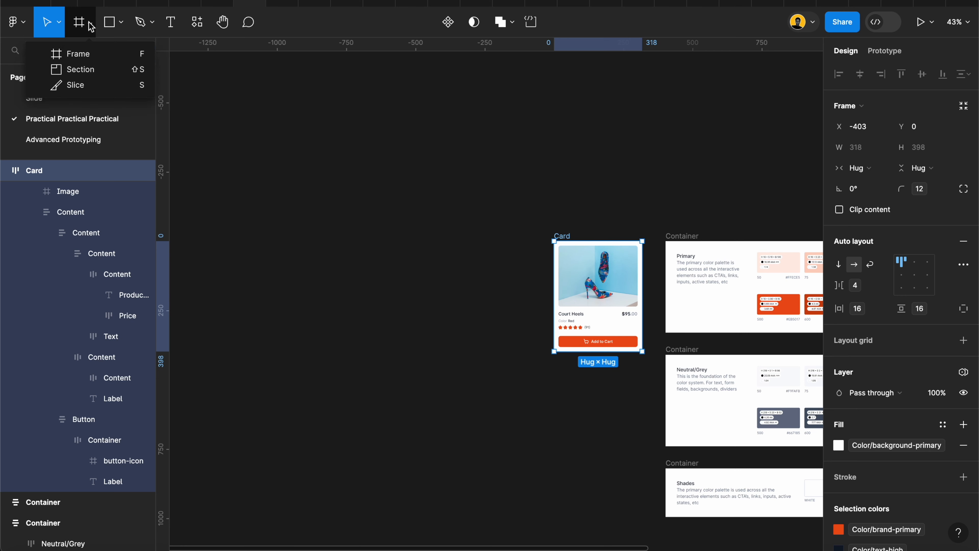
{"action": "left_click", "coordinate": [101, 53]}
{"action": "left_click_drag", "start_coordinate": [344, 225], "coordinate": [481, 400]}
{"action": "left_click", "coordinate": [863, 147]}
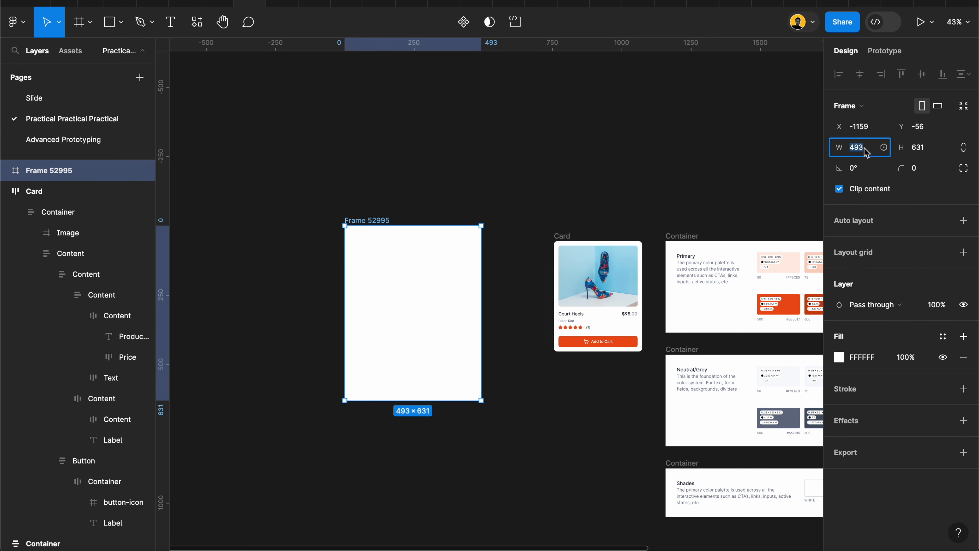
{"action": "key", "text": "Tab"}
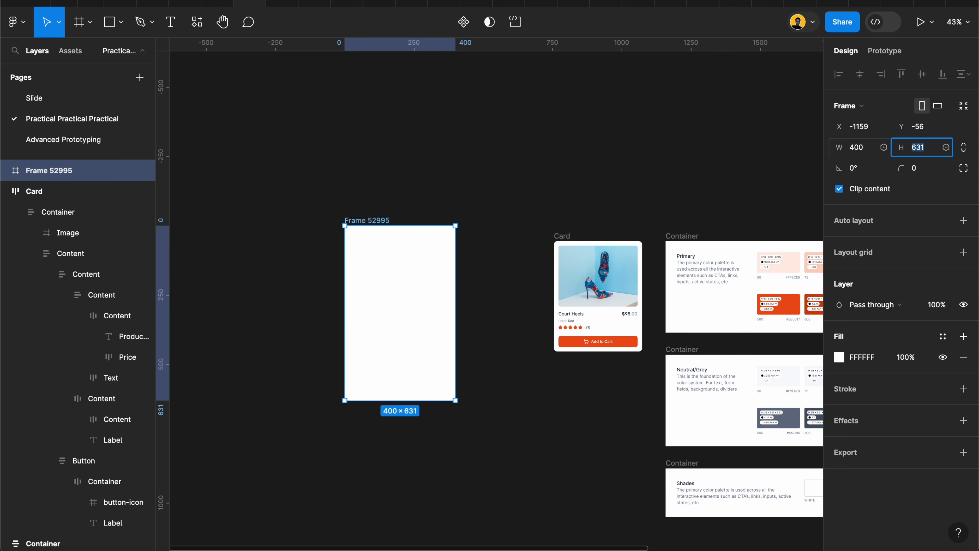
Move the new frame slightly and set its height to 500
{"action": "key", "text": "Return"}
{"action": "left_click_drag", "start_coordinate": [373, 288], "coordinate": [344, 307]}
{"action": "left_click", "coordinate": [929, 149]}
{"action": "type", "text": "400"}
{"action": "key", "text": "Return"}
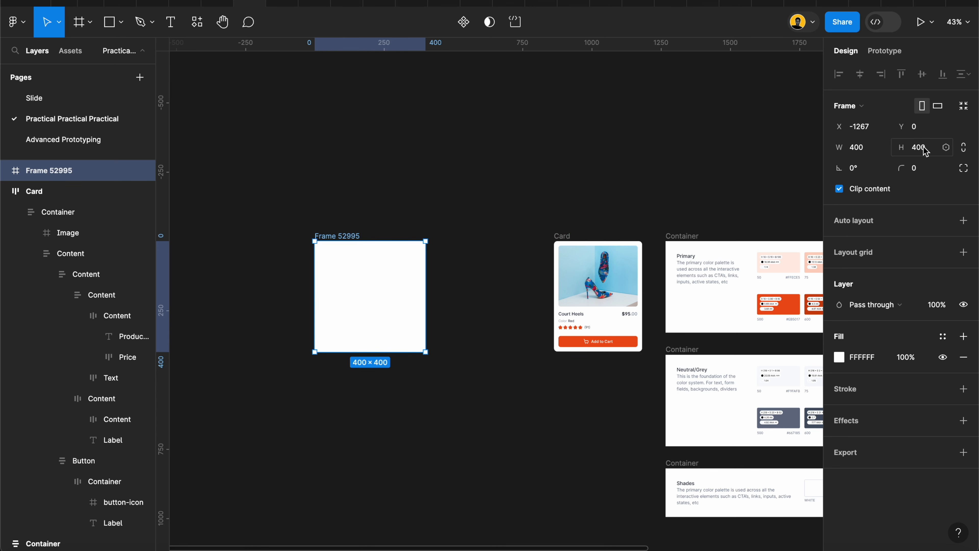
{"action": "type", "text": "500"}
{"action": "key", "text": "Return"}
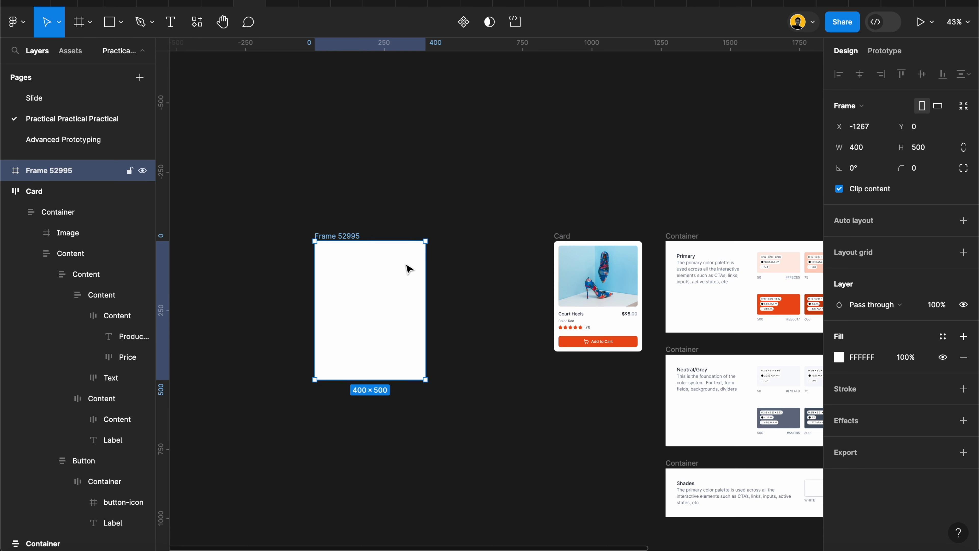
Rename the new frame to Light
{"action": "double_click", "coordinate": [38, 170]}
{"action": "type", "text": "Light"}
{"action": "left_click", "coordinate": [269, 172]}
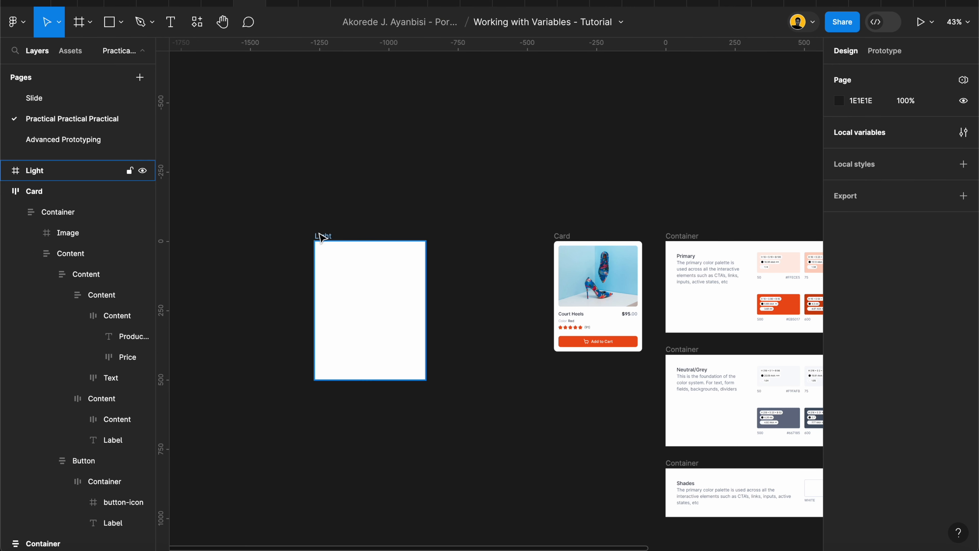
Duplicate the Light frame and place the two frames side by side
{"action": "right_click", "coordinate": [320, 234]}
{"action": "left_click", "coordinate": [283, 235]}
{"action": "left_click_drag", "start_coordinate": [352, 285], "coordinate": [454, 280]}
{"action": "left_click_drag", "start_coordinate": [328, 236], "coordinate": [284, 232]}
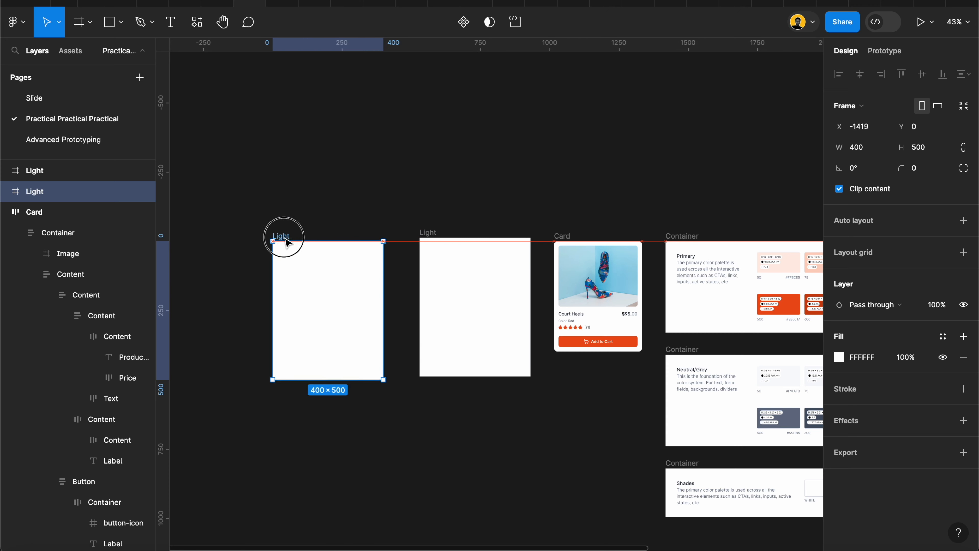
{"action": "left_click_drag", "start_coordinate": [424, 233], "coordinate": [411, 236]}
Rename the duplicated frame to Dark
{"action": "double_click", "coordinate": [65, 170]}
{"action": "type", "text": "Dar"}
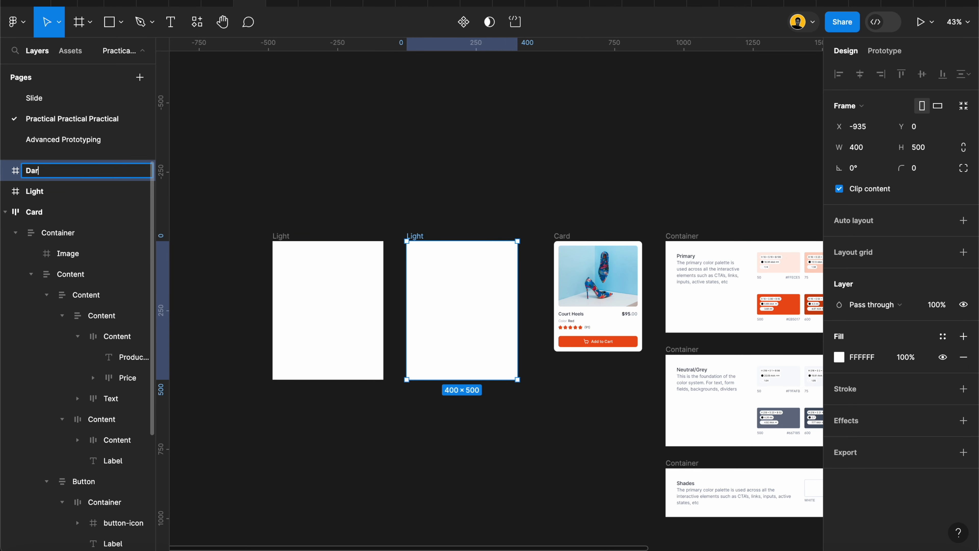
{"action": "type", "text": "k"}
{"action": "left_click", "coordinate": [232, 201]}
Move the Card into the Light frame and select the Light frame
{"action": "scroll", "coordinate": [277, 232], "scroll_direction": "up", "scroll_amount": 5}
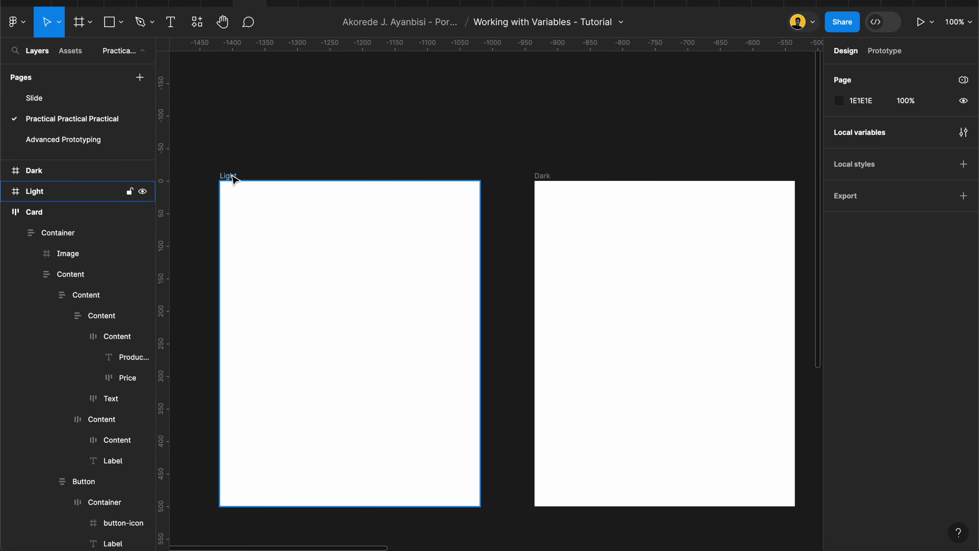
{"action": "scroll", "coordinate": [233, 179], "scroll_direction": "down", "scroll_amount": 5}
{"action": "left_click_drag", "start_coordinate": [525, 173], "coordinate": [252, 194]}
{"action": "scroll", "coordinate": [252, 194], "scroll_direction": "up", "scroll_amount": 5}
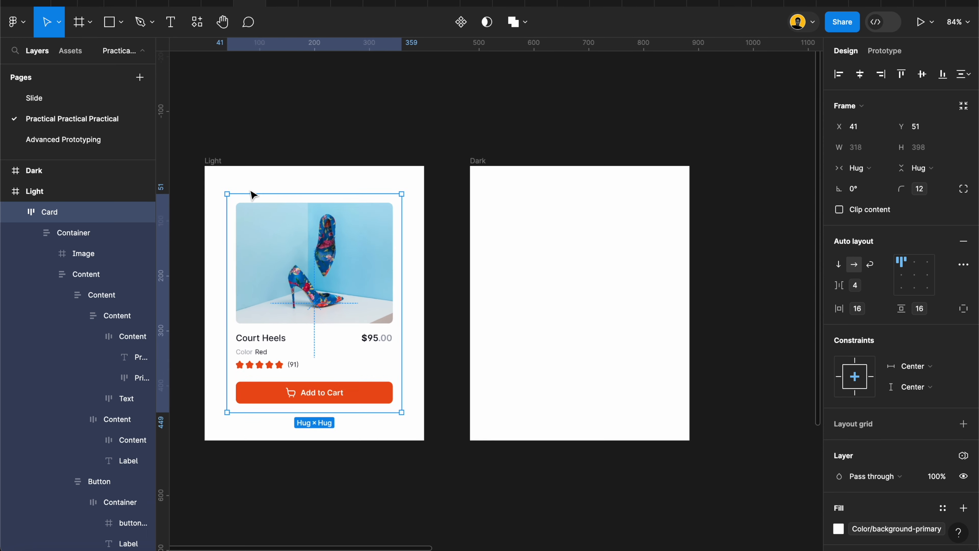
{"action": "left_click", "coordinate": [259, 182]}
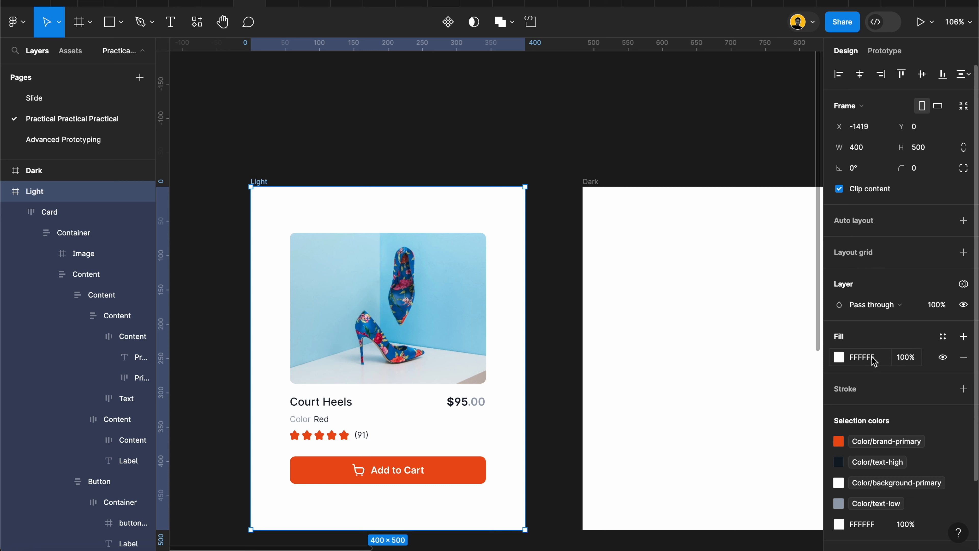
{"action": "left_click", "coordinate": [942, 336]}
{"action": "scroll", "coordinate": [745, 453], "scroll_direction": "down", "scroll_amount": 4}
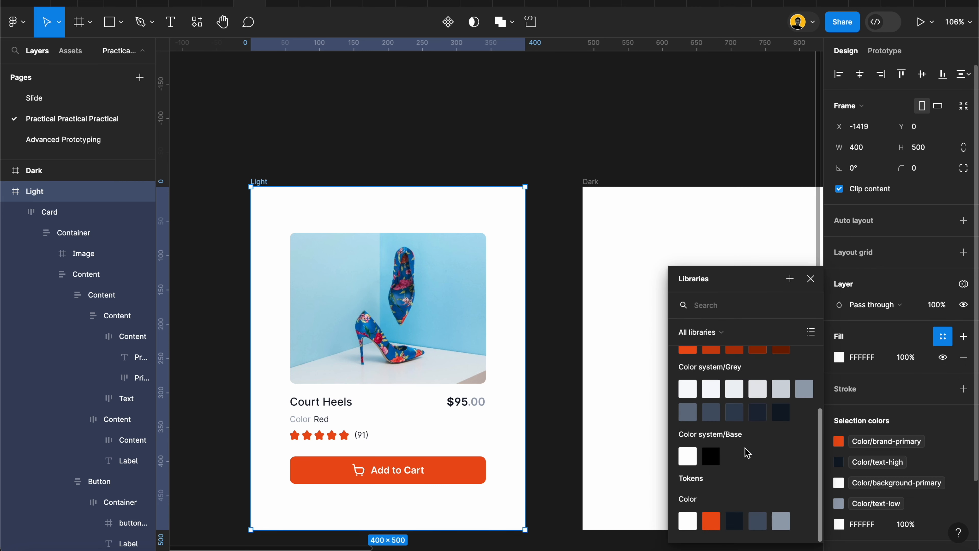
{"action": "left_click", "coordinate": [879, 286]}
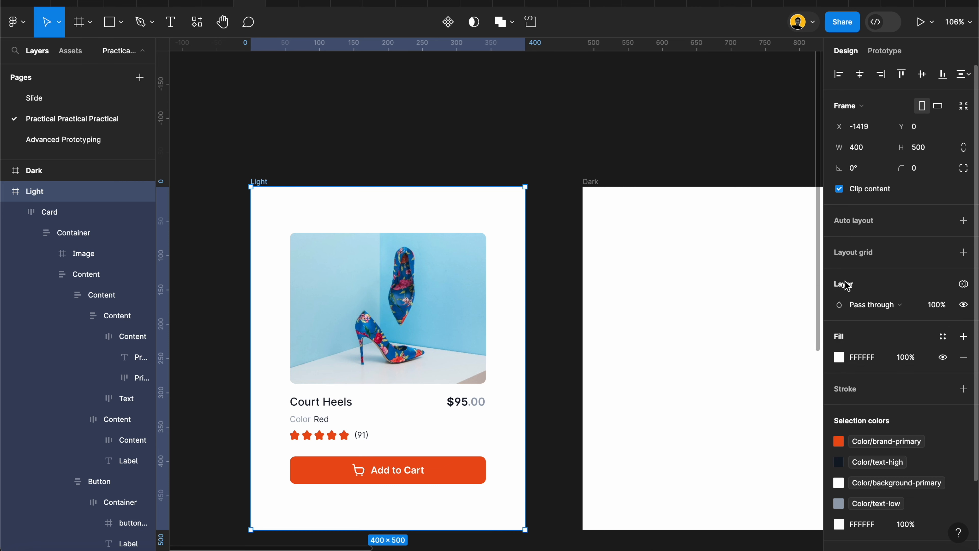
Set the Light frame's Tokens variable mode to Light
{"action": "left_click", "coordinate": [963, 285]}
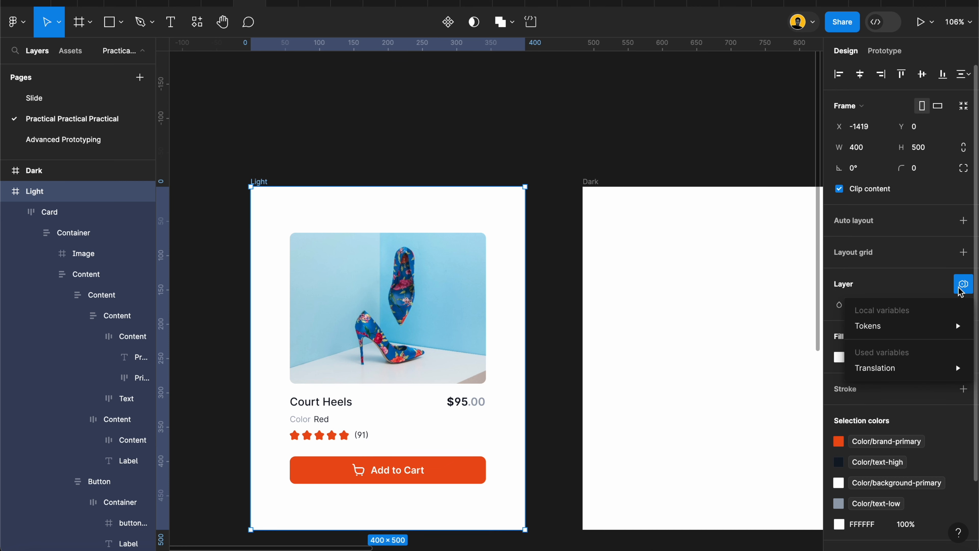
{"action": "mouse_move", "coordinate": [935, 325]}
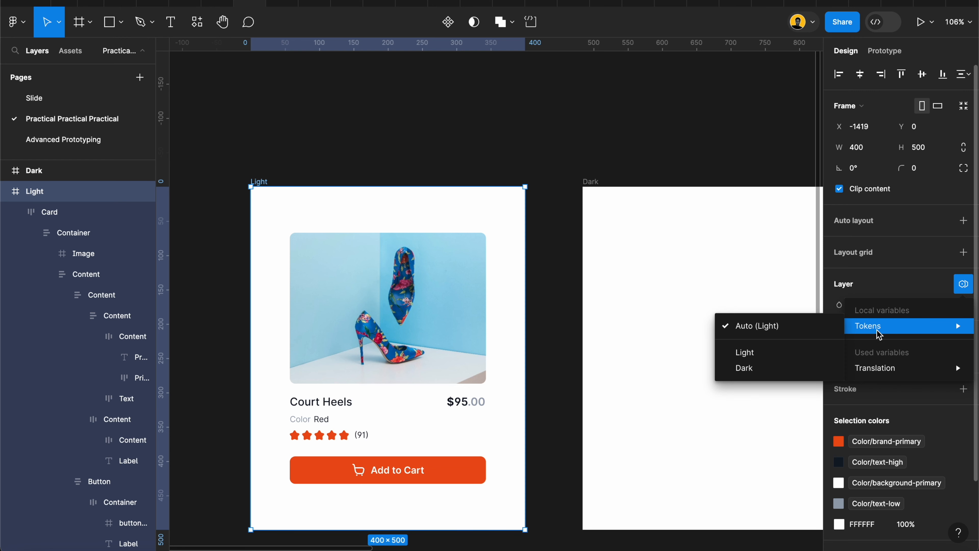
{"action": "left_click", "coordinate": [756, 358]}
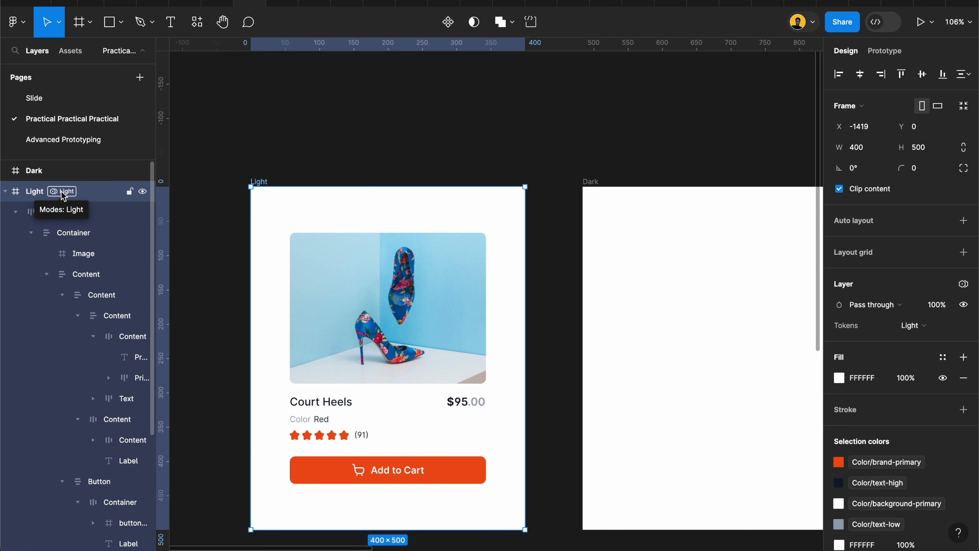
Move the Card from the Light frame into the Dark frame and select the Dark frame
{"action": "left_click", "coordinate": [585, 182]}
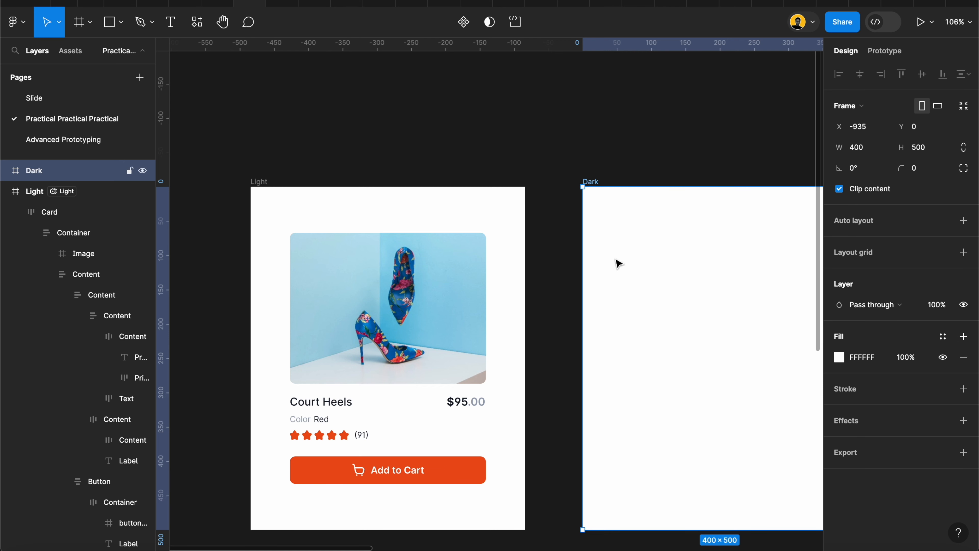
{"action": "scroll", "coordinate": [617, 264], "scroll_direction": "down", "scroll_amount": 3}
{"action": "scroll", "coordinate": [617, 264], "scroll_direction": "right", "scroll_amount": 2}
{"action": "left_click", "coordinate": [622, 186]}
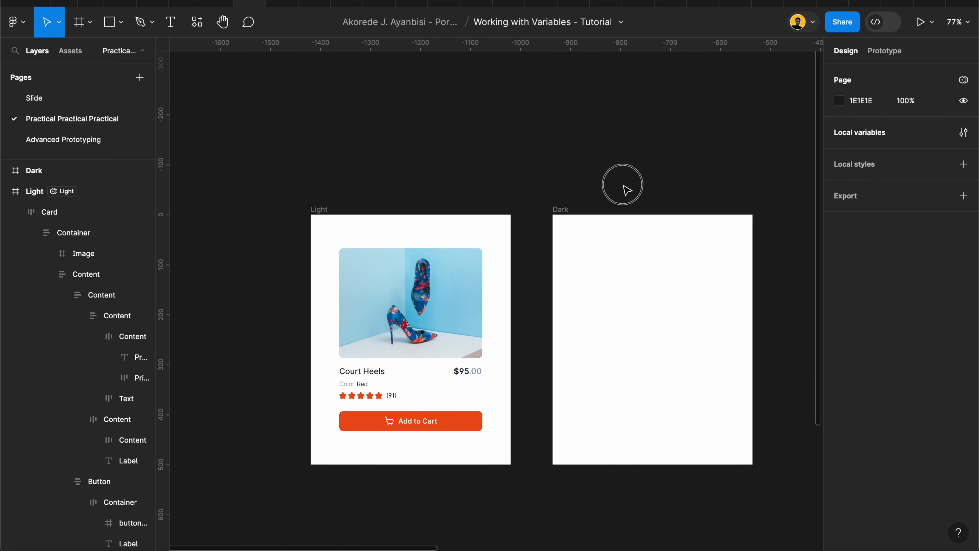
{"action": "left_click_drag", "start_coordinate": [413, 283], "coordinate": [649, 333]}
{"action": "left_click", "coordinate": [546, 148]}
{"action": "left_click", "coordinate": [562, 209]}
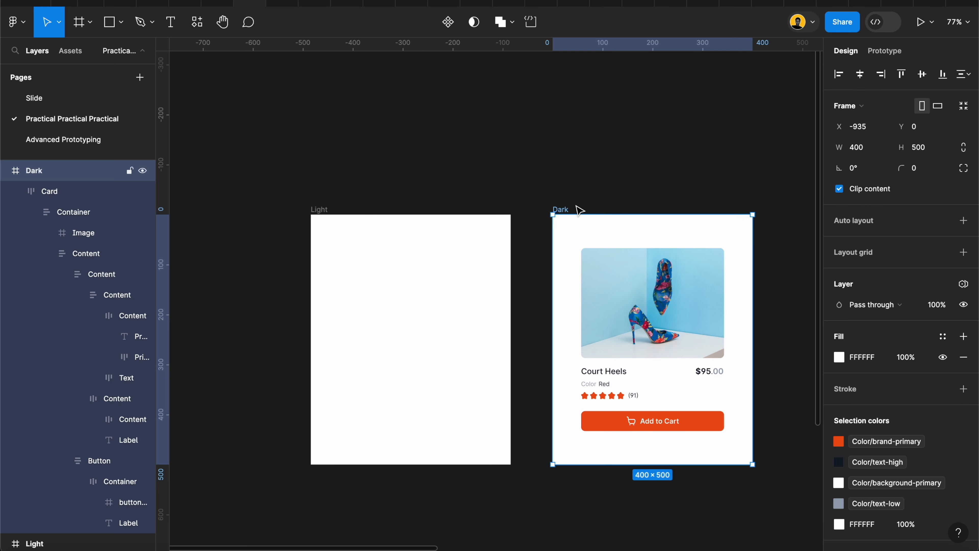
Set the Dark frame's Tokens variable mode to Dark
{"action": "left_click", "coordinate": [963, 285]}
{"action": "mouse_move", "coordinate": [907, 324]}
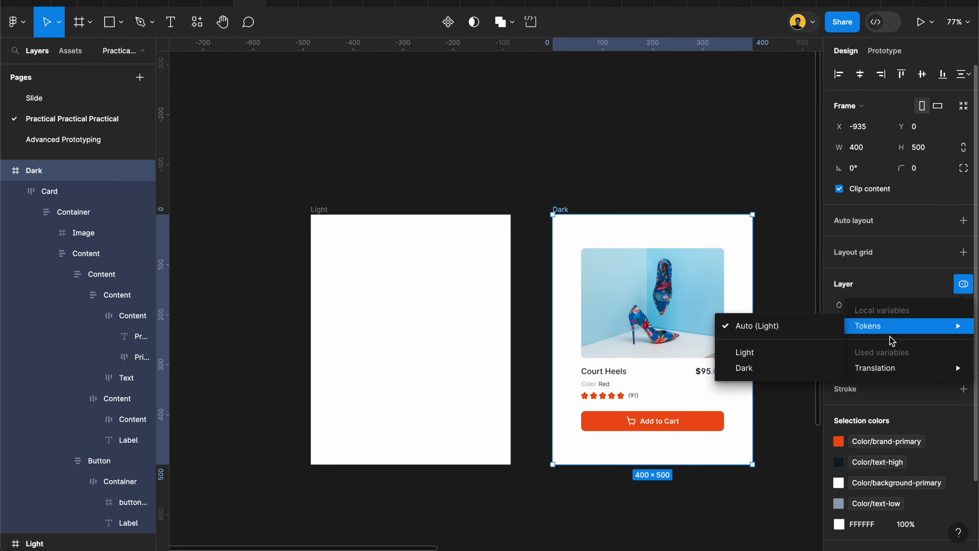
{"action": "left_click", "coordinate": [777, 370]}
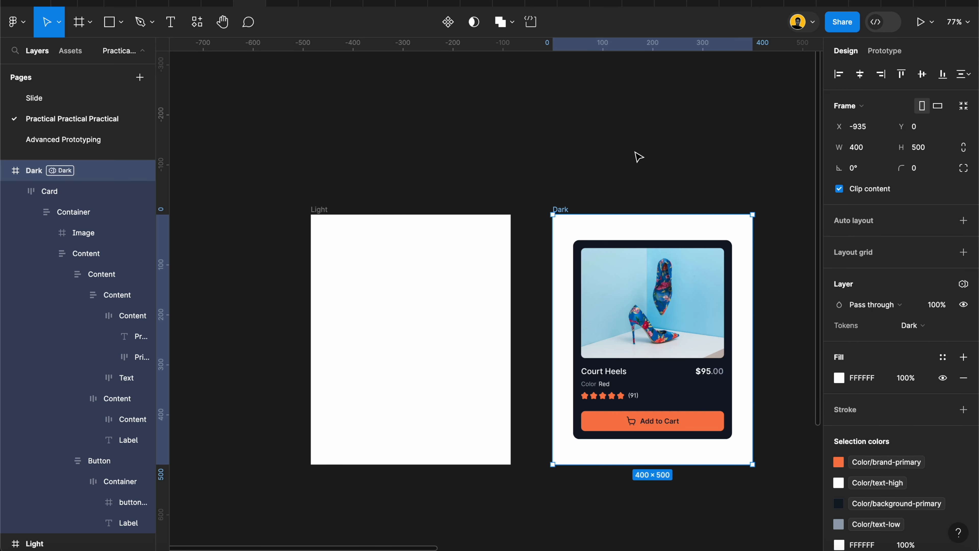
Nudge the Dark frame slightly to the left
{"action": "scroll", "coordinate": [697, 372], "scroll_direction": "up", "scroll_amount": 5}
{"action": "scroll", "coordinate": [655, 270], "scroll_direction": "down", "scroll_amount": 5}
{"action": "left_click", "coordinate": [540, 154]}
{"action": "left_click_drag", "start_coordinate": [539, 163], "coordinate": [526, 164]}
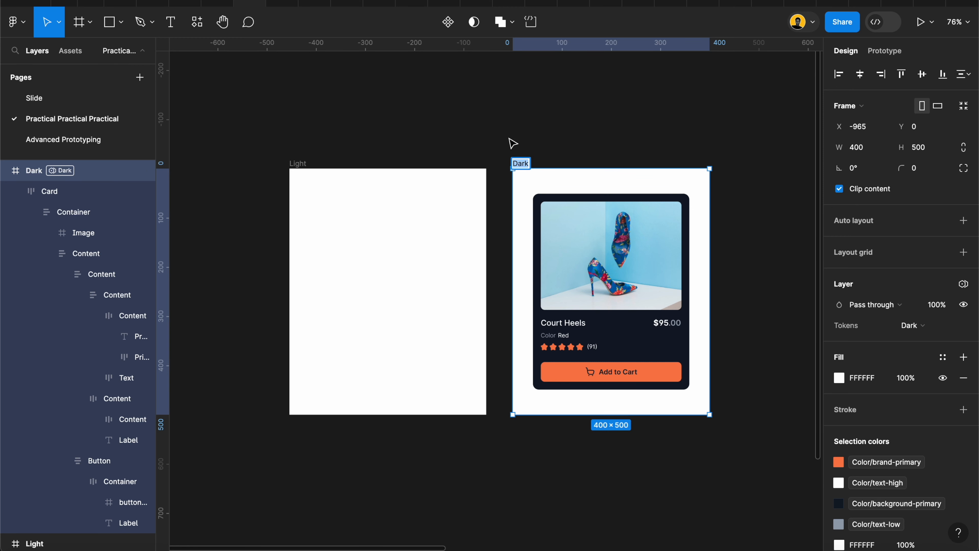
{"action": "mouse_move", "coordinate": [517, 161]}
{"action": "left_mouse_down"}
{"action": "mouse_move", "coordinate": [489, 158]}
{"action": "mouse_move", "coordinate": [513, 162]}
{"action": "left_mouse_up"}
{"action": "scroll", "coordinate": [512, 162], "scroll_direction": "up", "scroll_amount": 5}
{"action": "scroll", "coordinate": [512, 162], "scroll_direction": "down", "scroll_amount": 3}
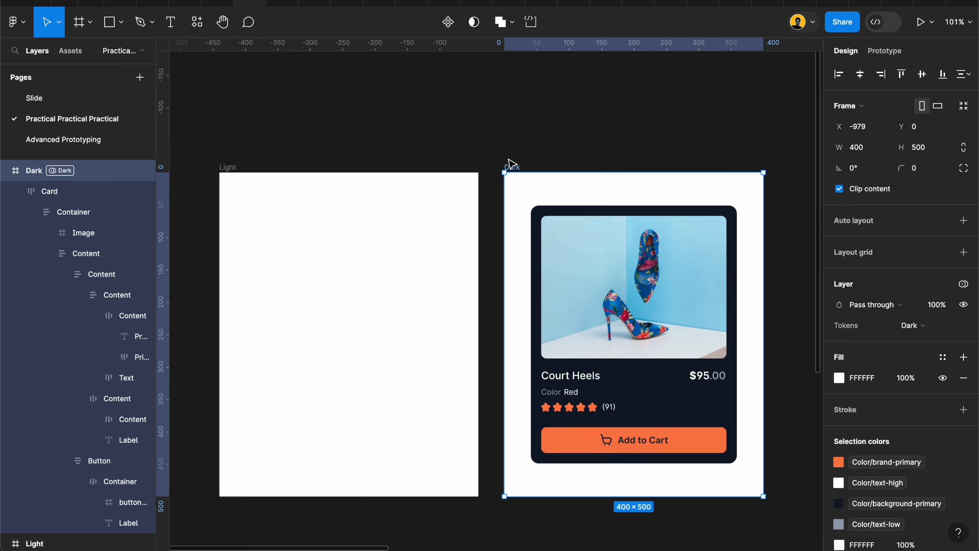
{"action": "left_click", "coordinate": [571, 158]}
{"action": "left_click", "coordinate": [582, 273]}
{"action": "left_click_drag", "start_coordinate": [601, 267], "coordinate": [624, 295]}
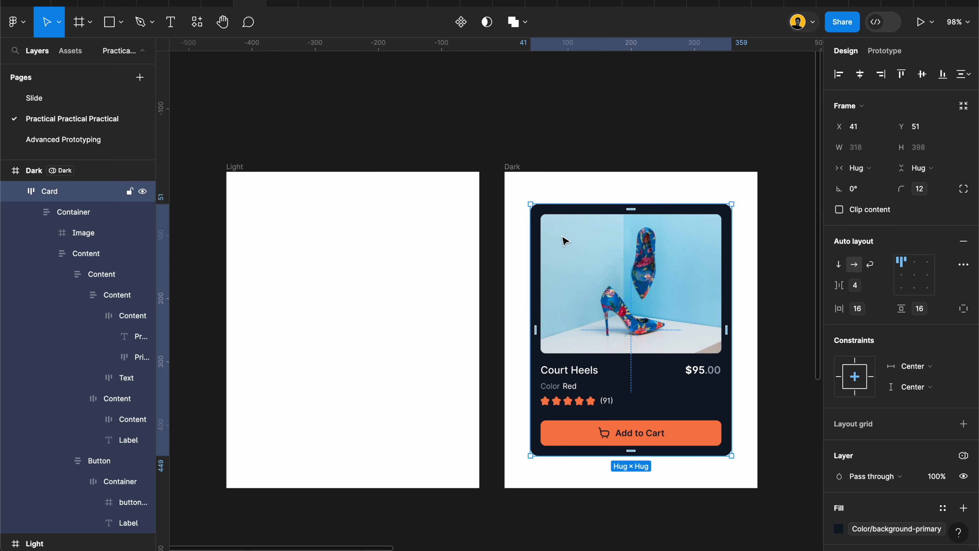
Set the Dark frame's fill to the Color system/Base/Black variable
{"action": "left_click", "coordinate": [516, 170]}
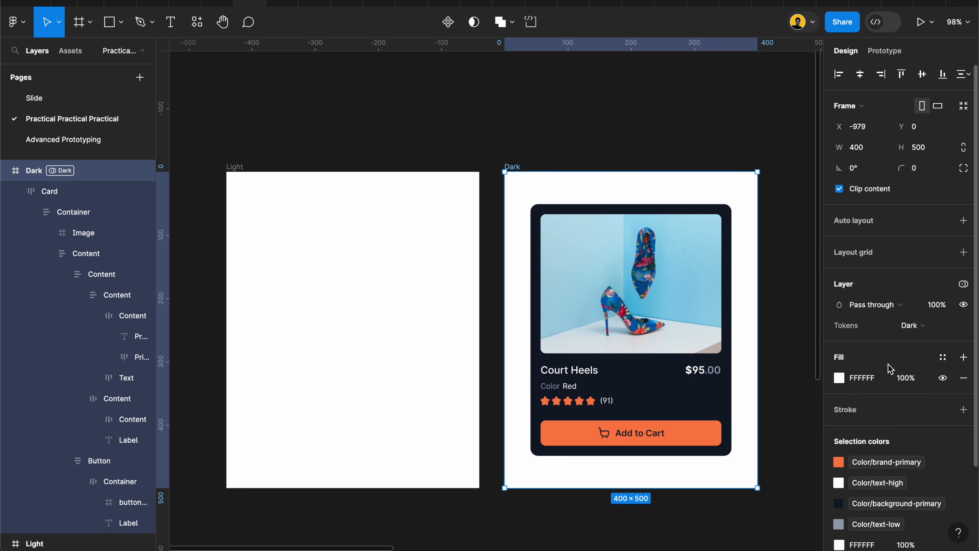
{"action": "left_click", "coordinate": [943, 357]}
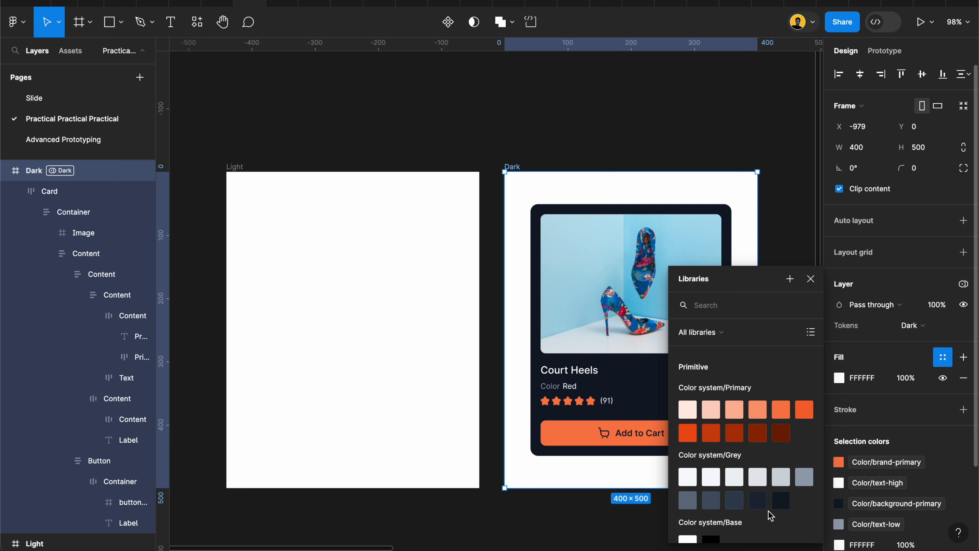
{"action": "scroll", "coordinate": [751, 509], "scroll_direction": "down", "scroll_amount": 1}
{"action": "scroll", "coordinate": [720, 500], "scroll_direction": "down", "scroll_amount": 1}
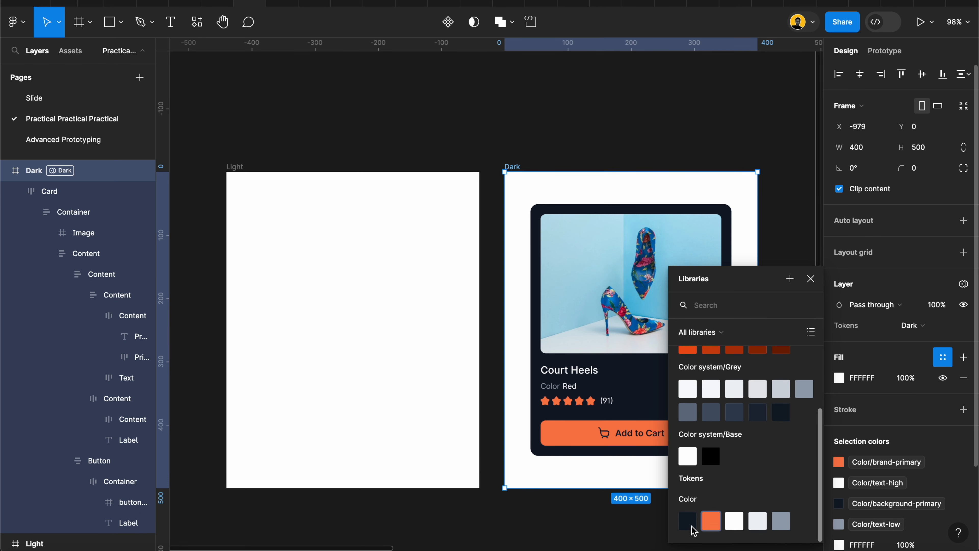
{"action": "left_click", "coordinate": [689, 525]}
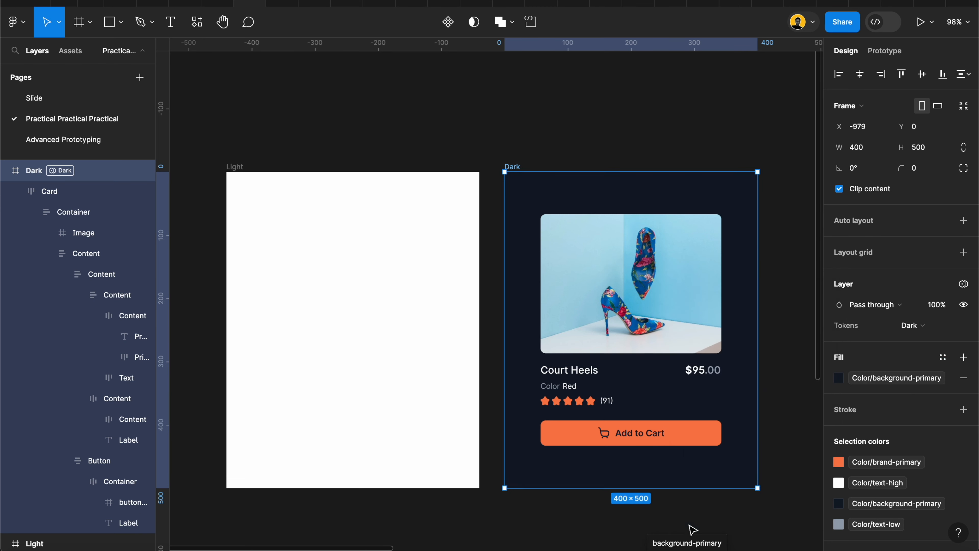
{"action": "left_click", "coordinate": [892, 384]}
{"action": "left_click", "coordinate": [709, 456]}
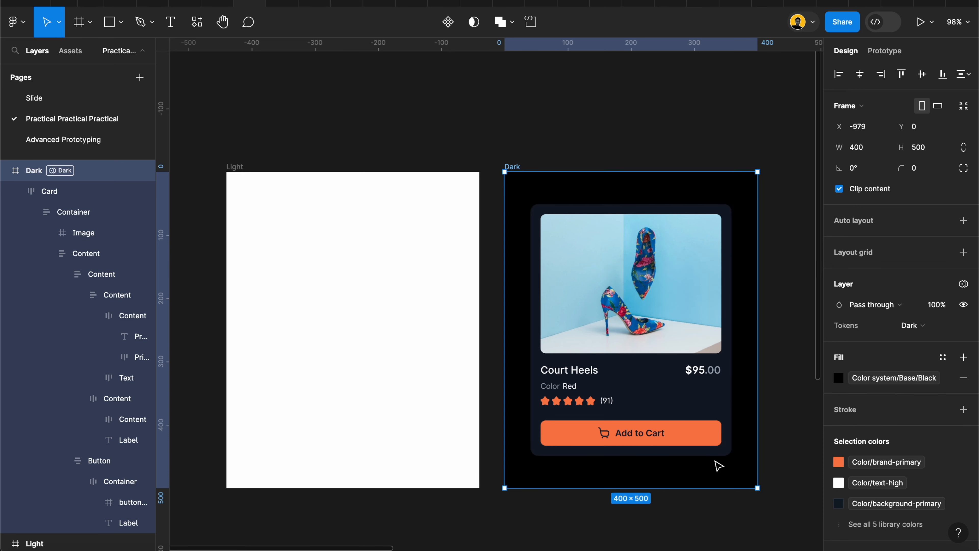
Set the Light frame's fill to the Color system/Base/White variable
{"action": "left_click", "coordinate": [235, 167]}
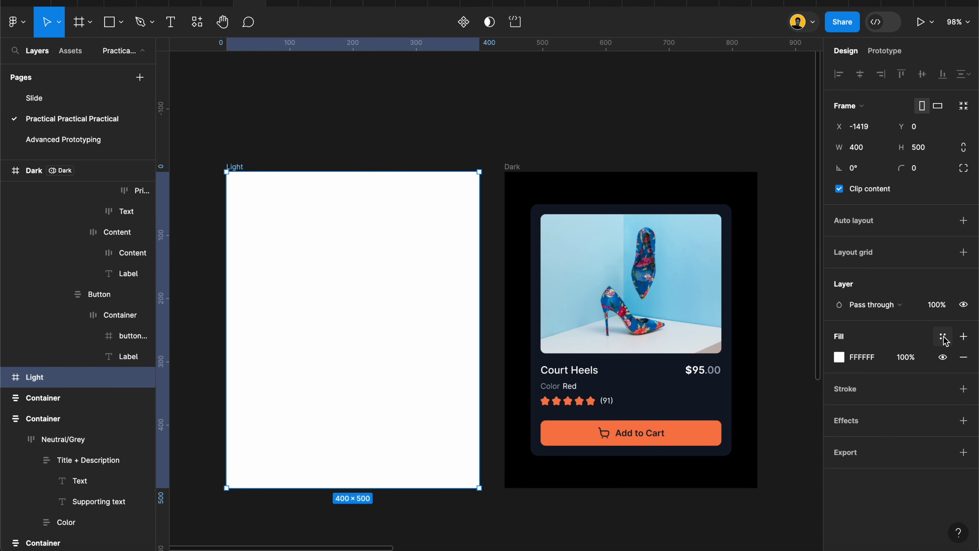
{"action": "left_click", "coordinate": [942, 336]}
{"action": "scroll", "coordinate": [689, 534], "scroll_direction": "down", "scroll_amount": 1}
{"action": "left_click", "coordinate": [689, 529]}
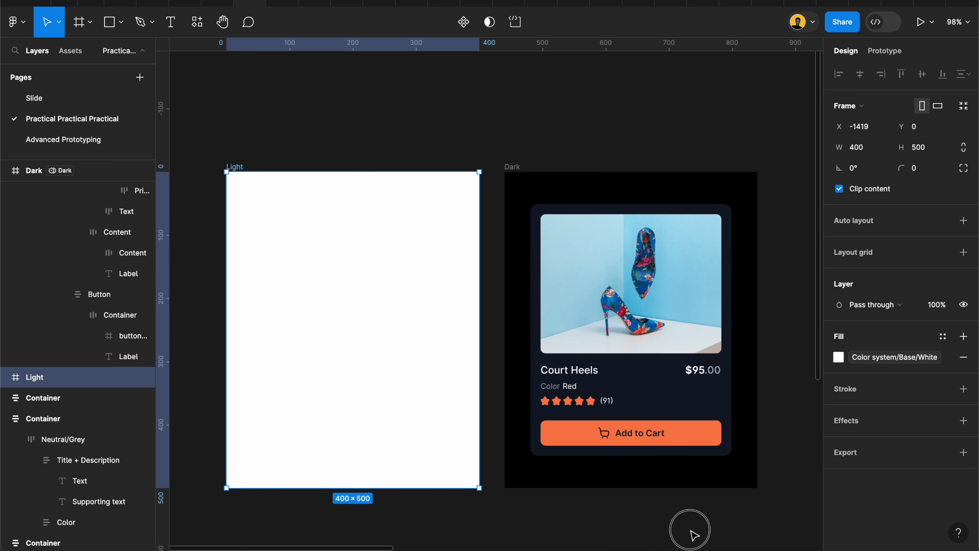
Shift the Card slightly to the right within the Dark frame
{"action": "left_click", "coordinate": [609, 138]}
{"action": "left_click_drag", "start_coordinate": [597, 276], "coordinate": [637, 305]}
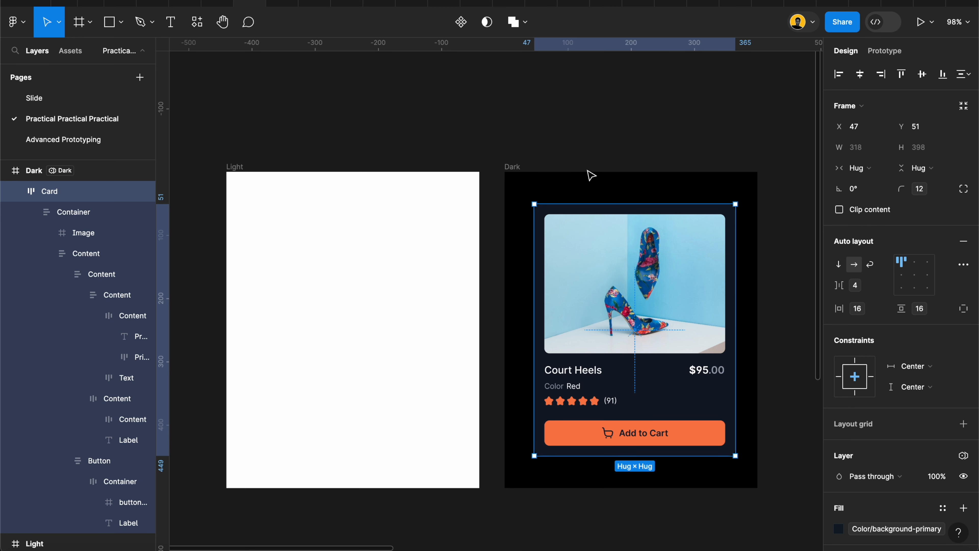
{"action": "left_click", "coordinate": [516, 155]}
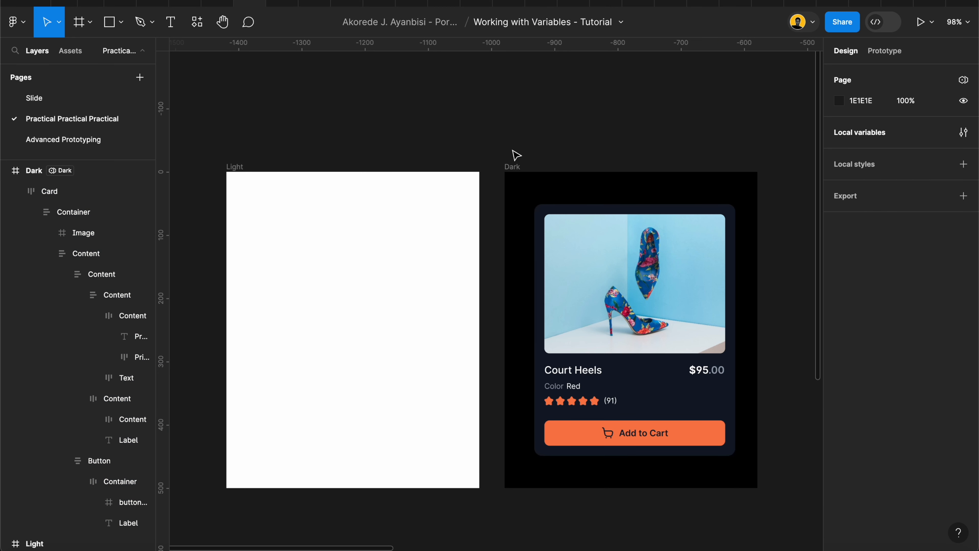